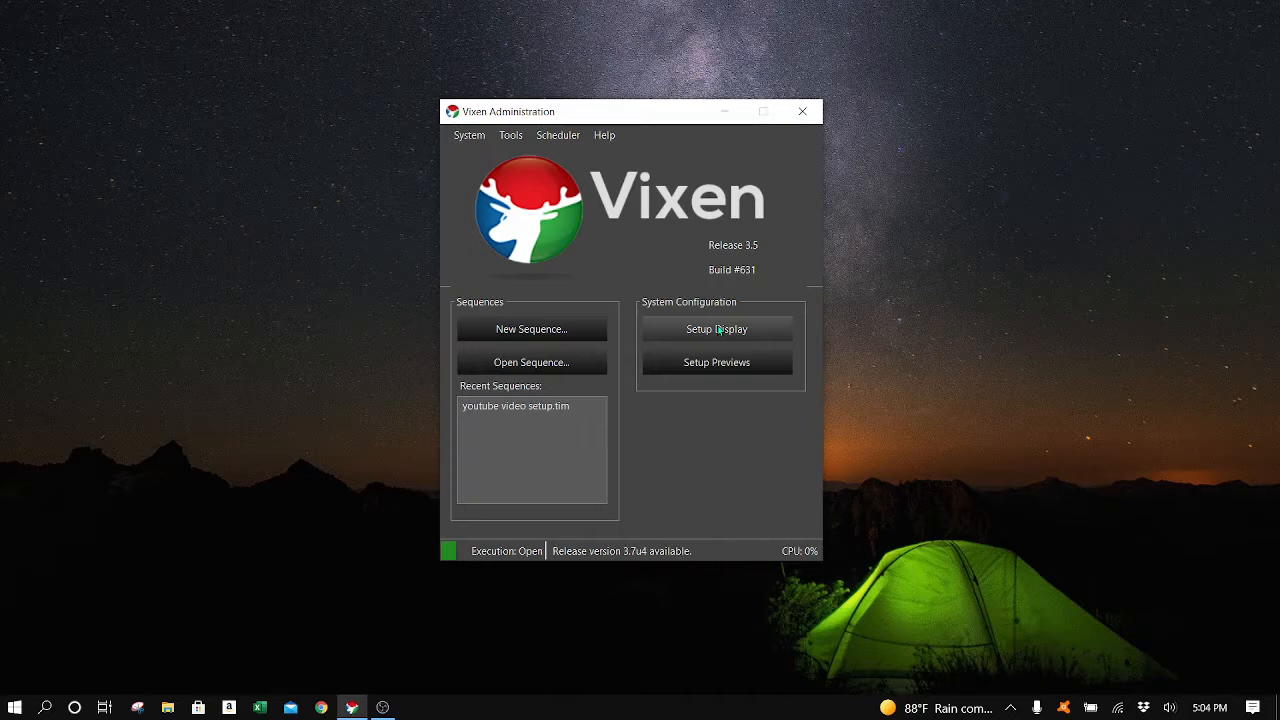
- Open the display setup and add a Single Item element named tombstone
click(716, 329)
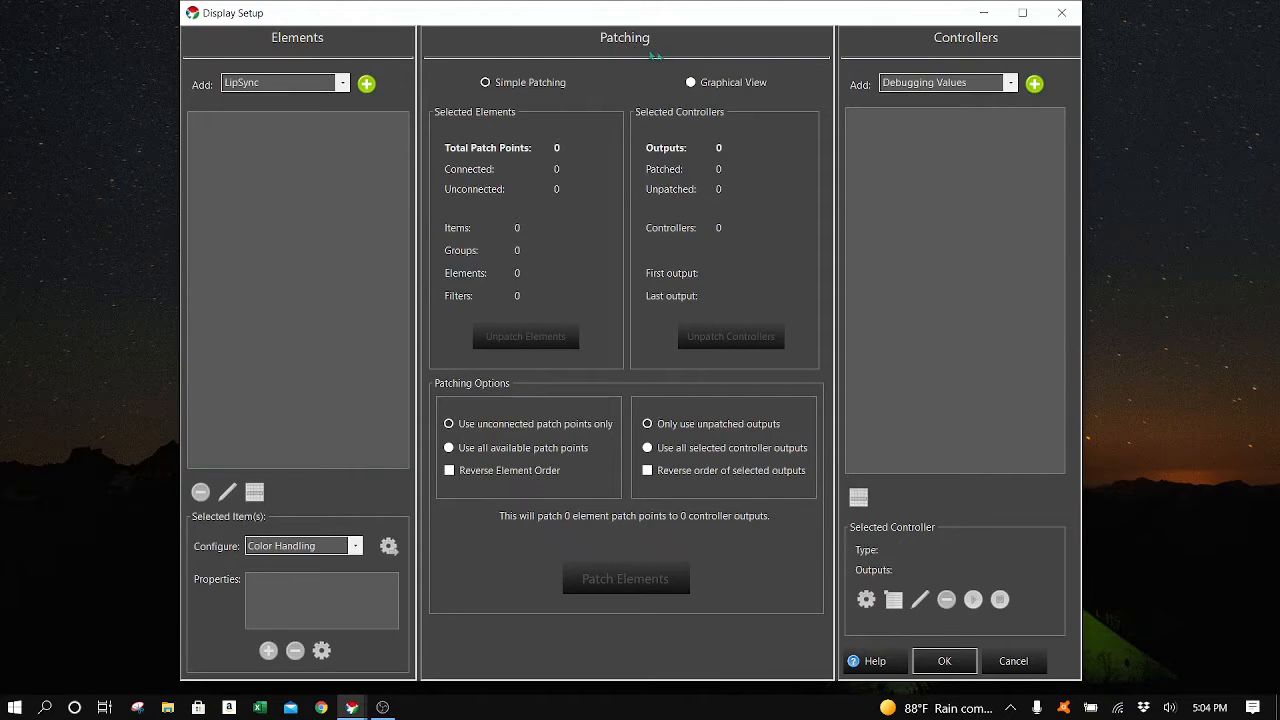
click(341, 84)
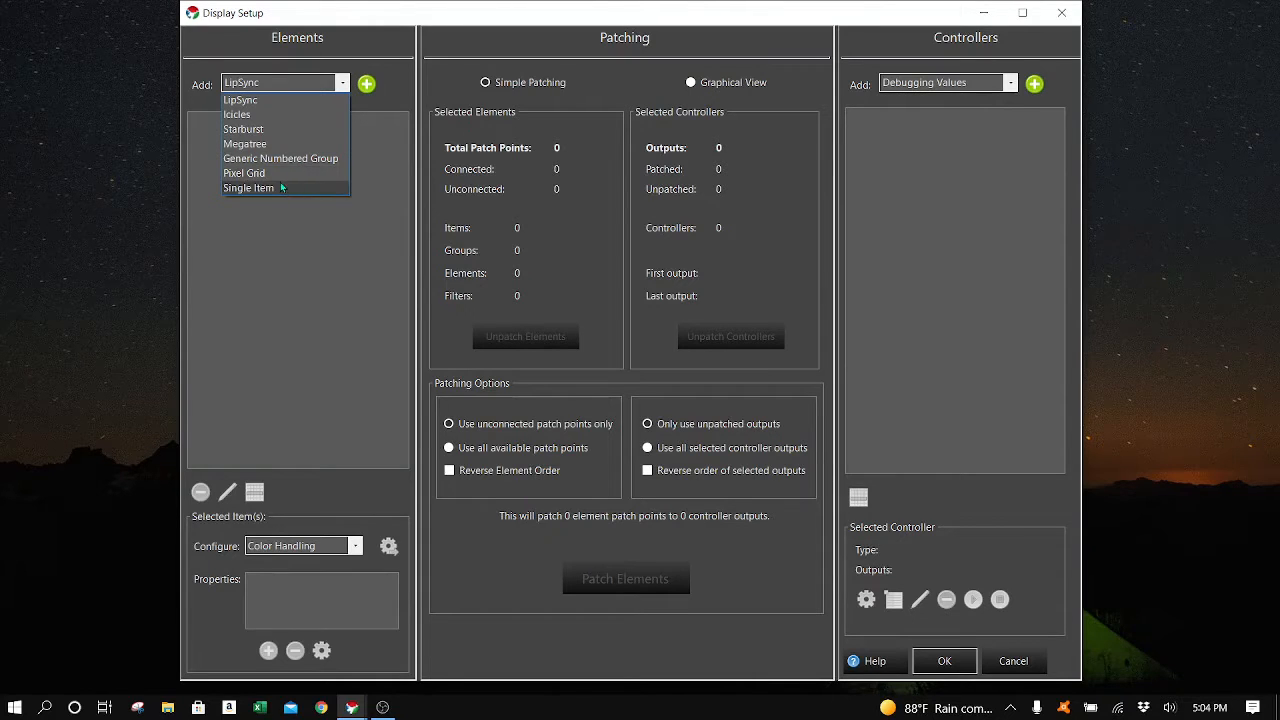
click(266, 190)
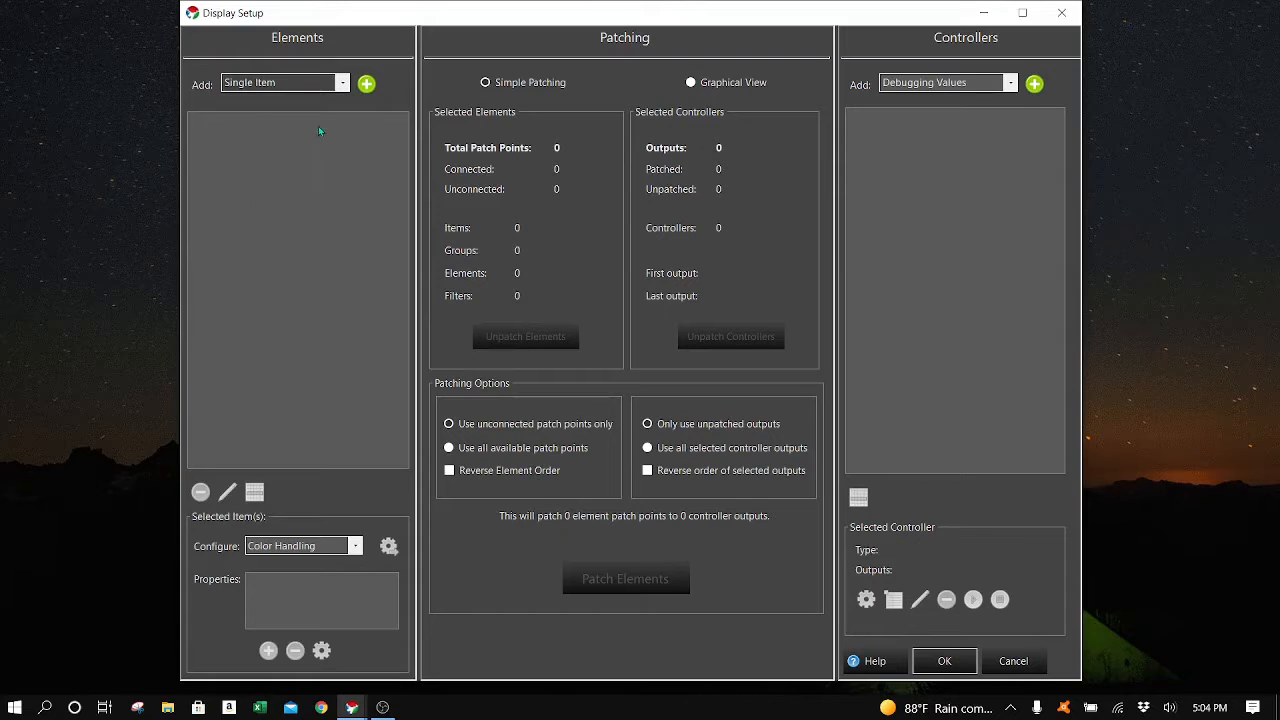
click(366, 84)
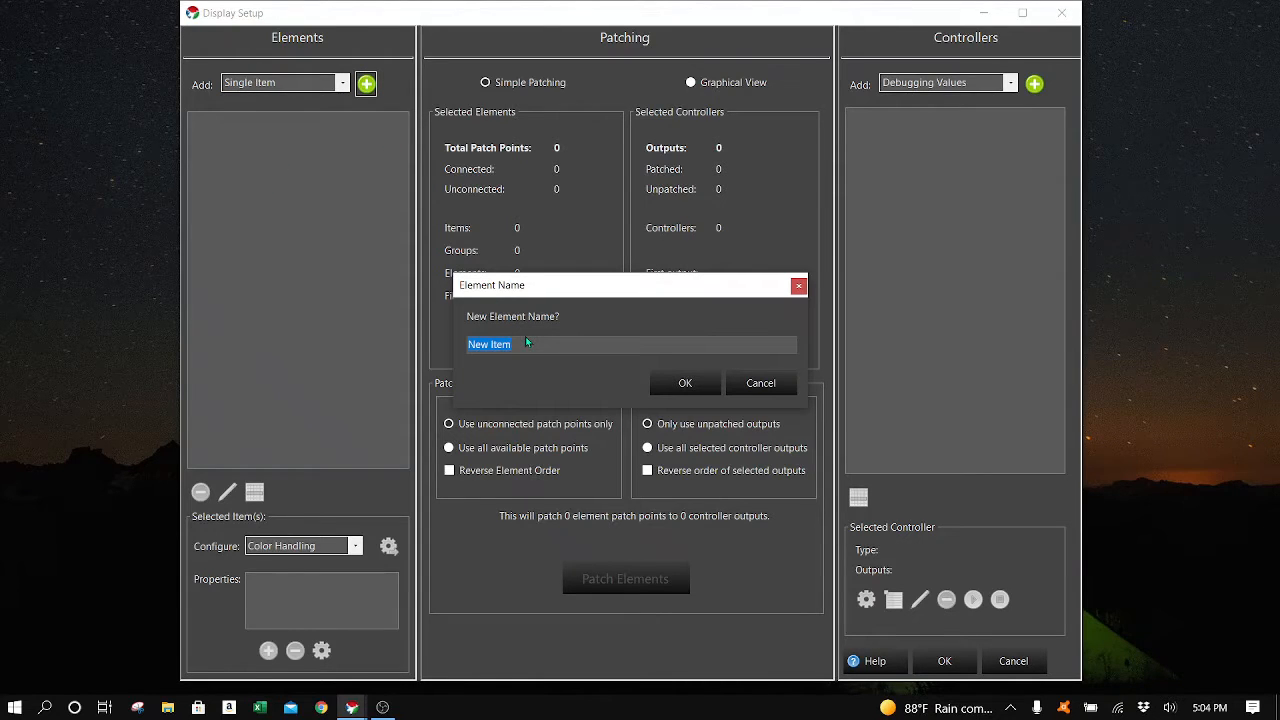
text(tombstone)
click(685, 383)
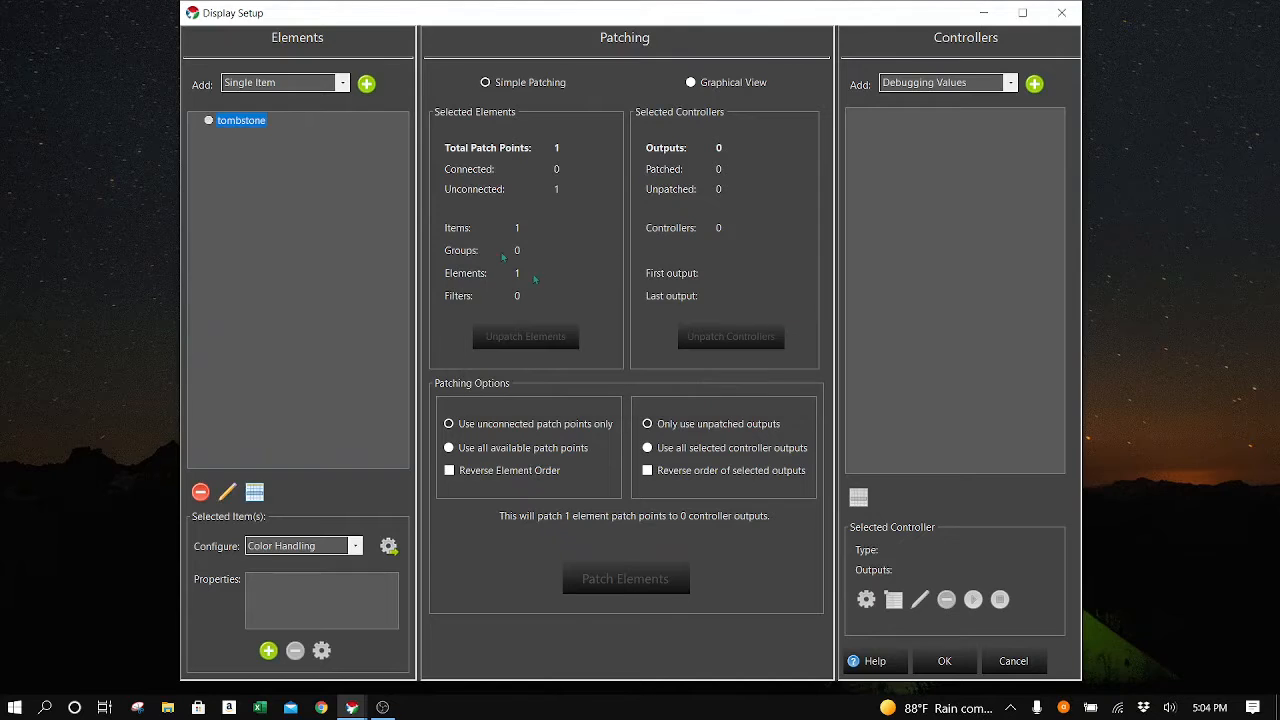
- Add two more Single Item elements, accepting the suggested tombstone name for each
click(367, 84)
click(367, 87)
click(685, 383)
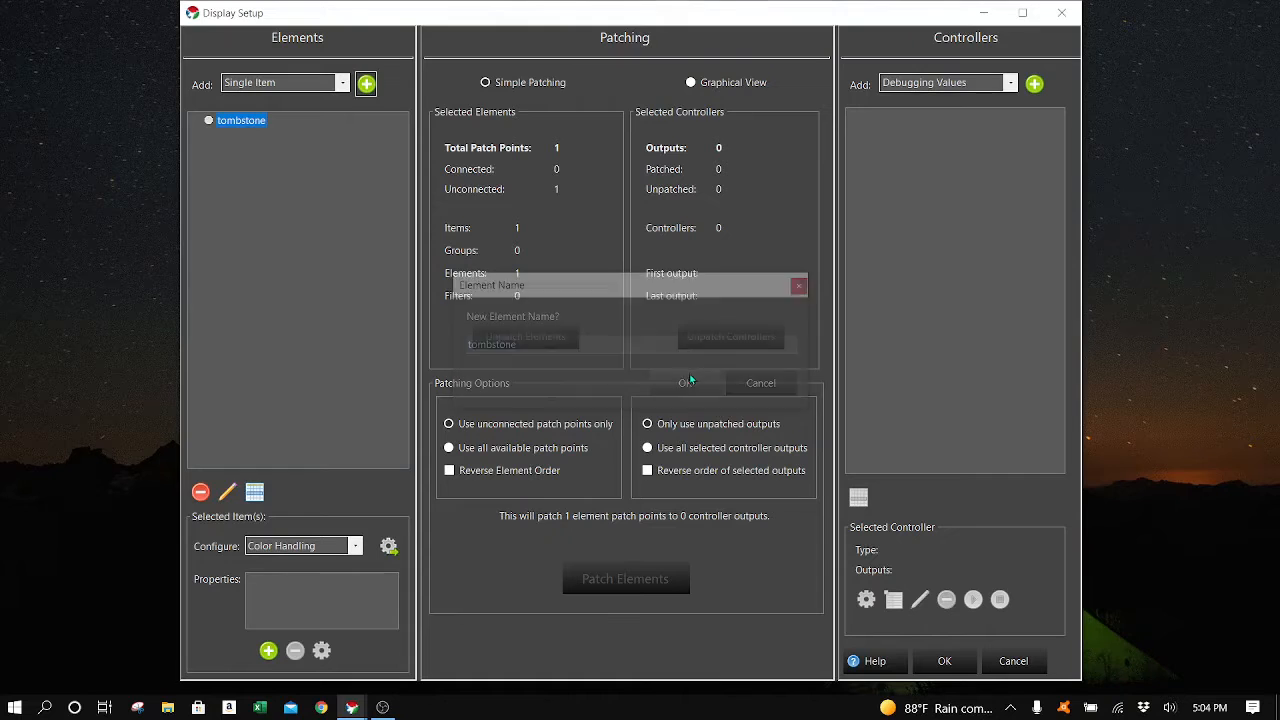
click(367, 84)
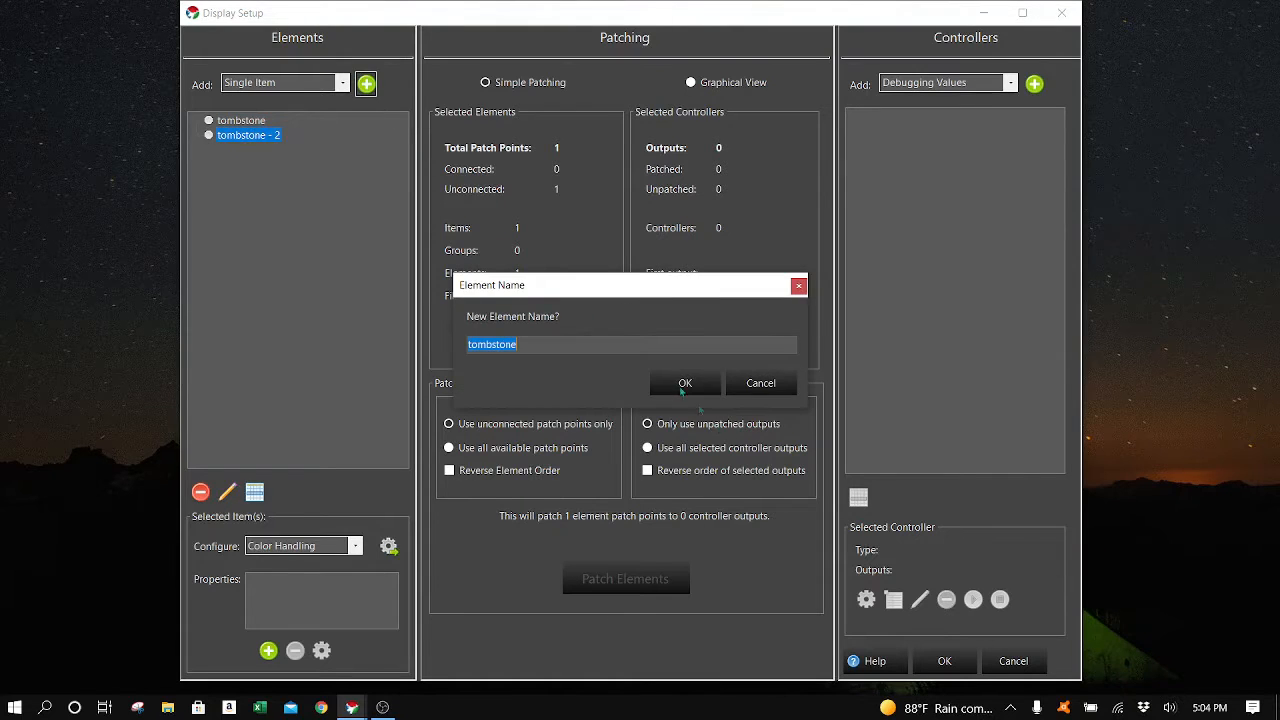
click(695, 385)
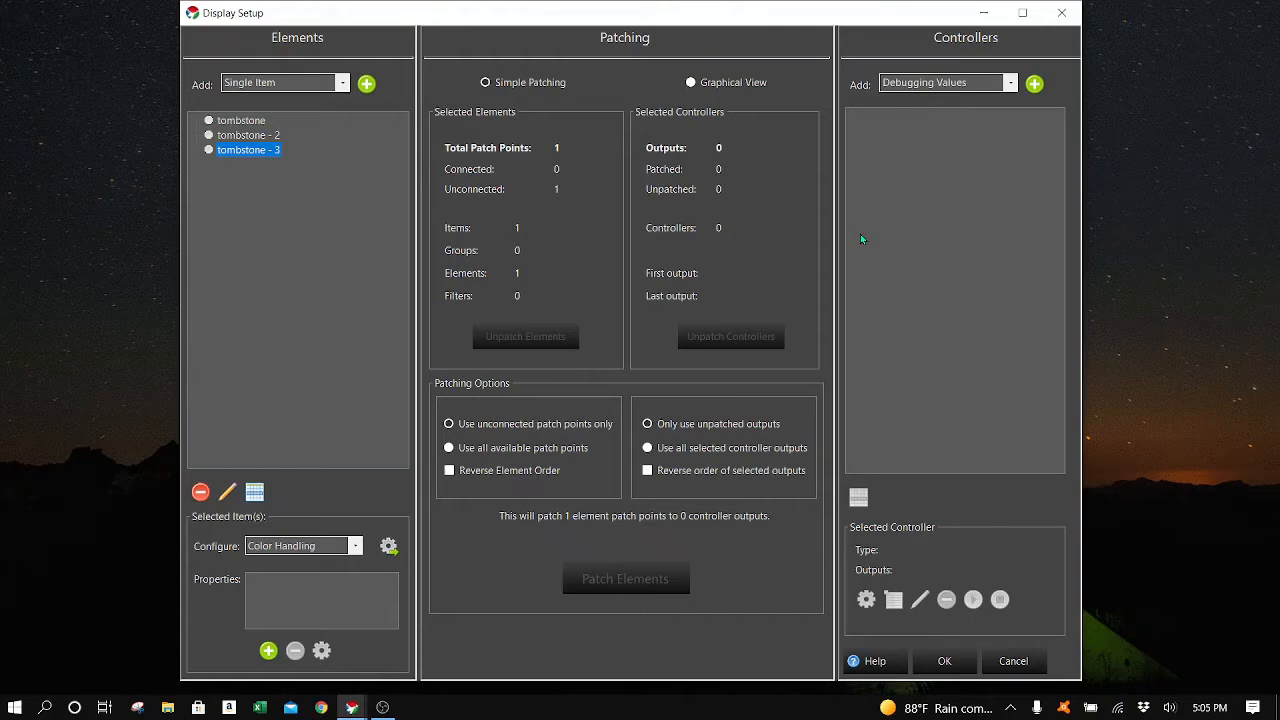
- Add a Generic Serial controller under its default name with 3 outputs
click(1011, 83)
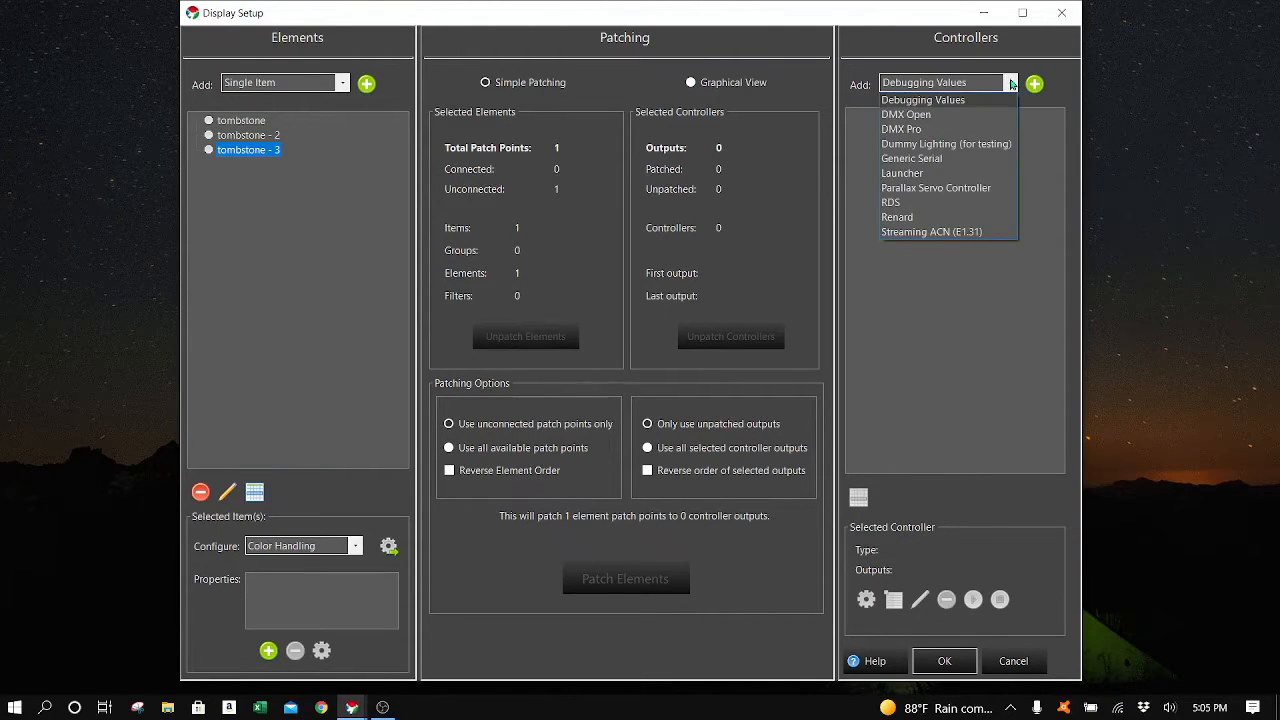
click(995, 160)
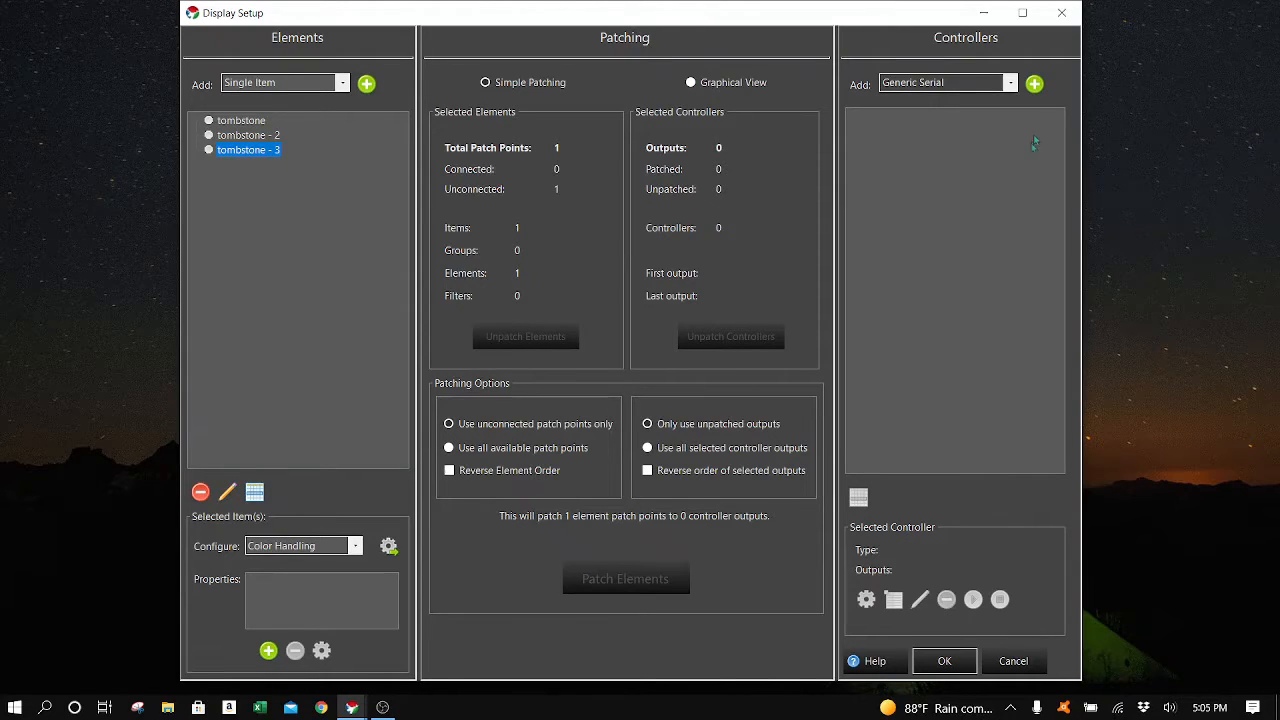
click(1034, 84)
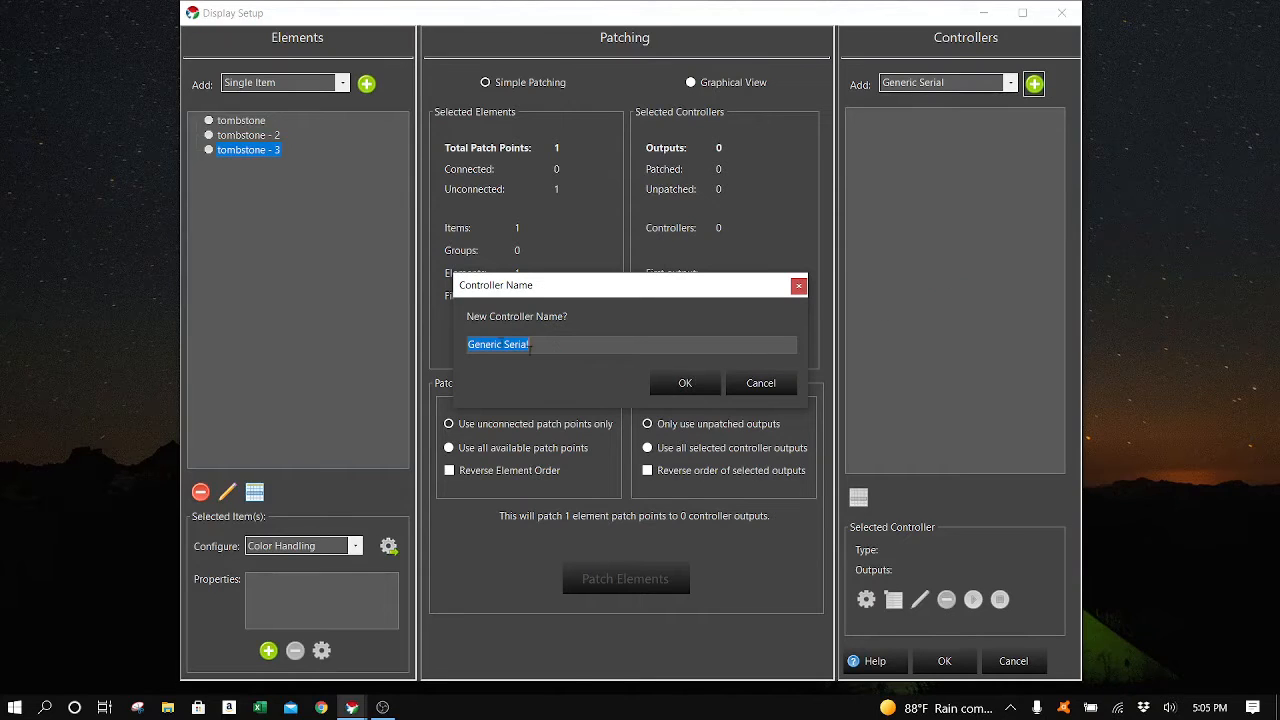
click(670, 382)
double_click(703, 332)
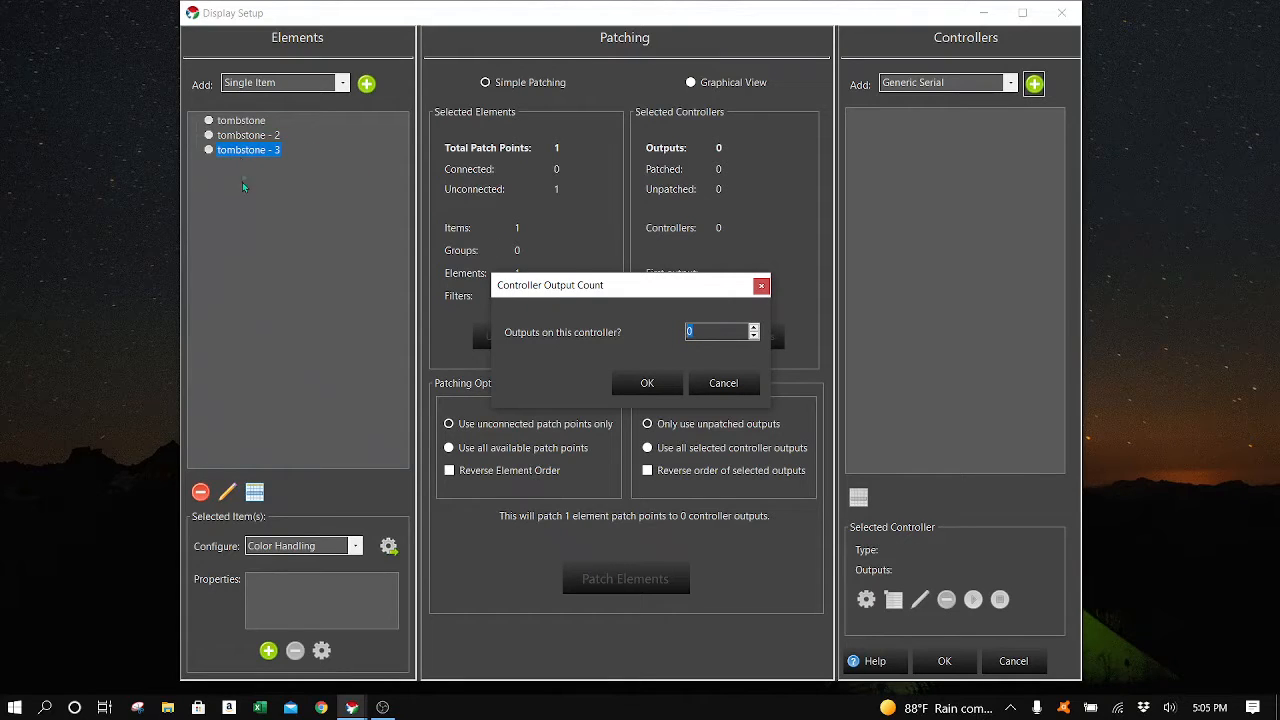
text(3)
key(Return)
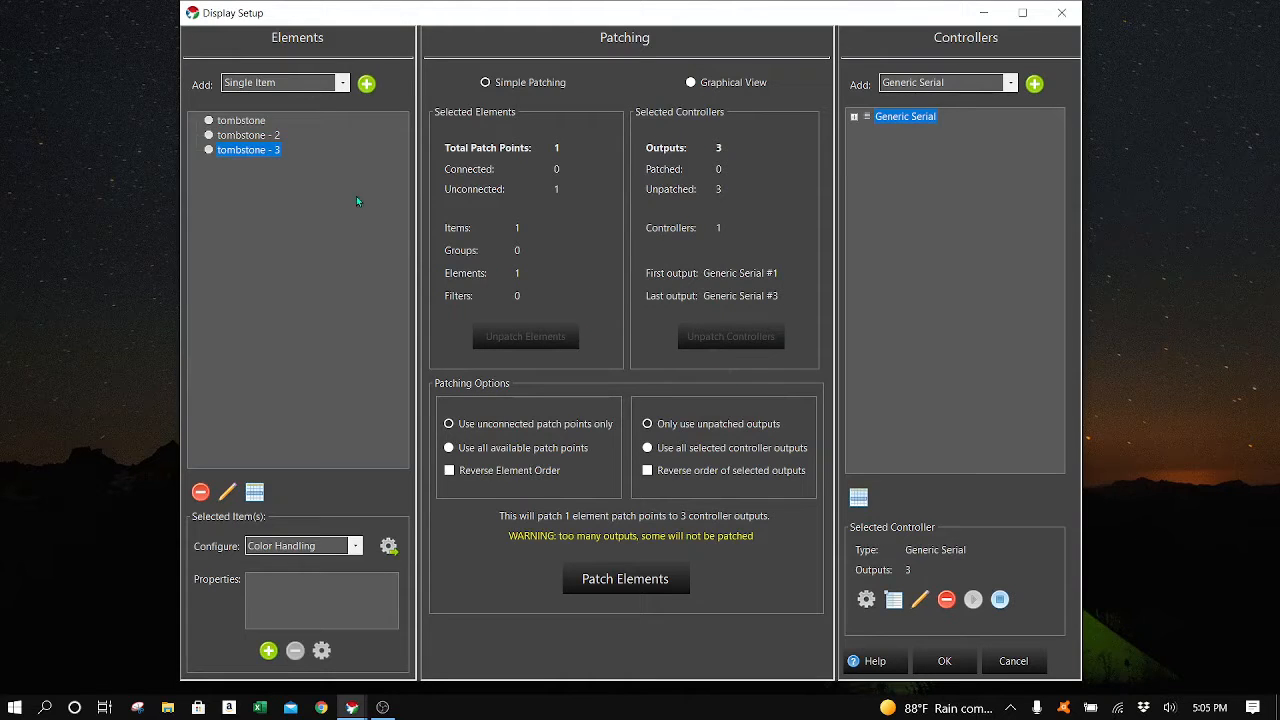
- Patch all three tombstone elements to Outputs 1 to 3 of the Generic Serial controller
click(244, 121)
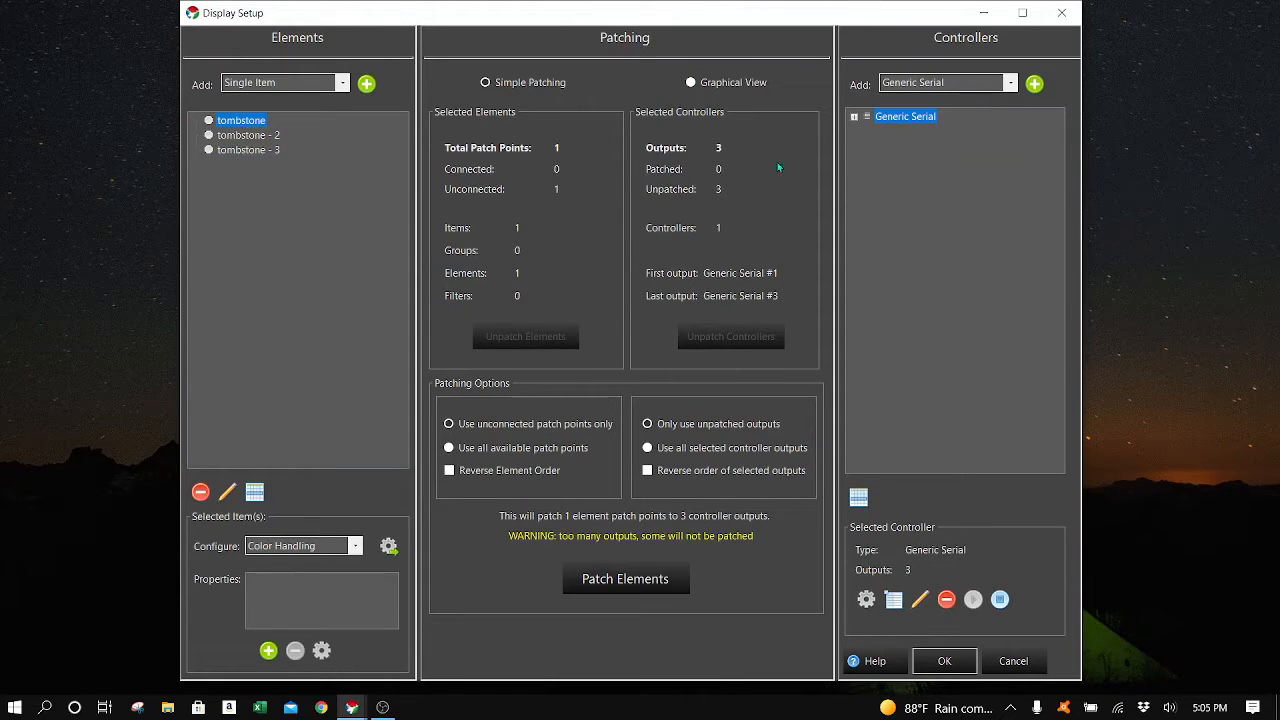
click(854, 117)
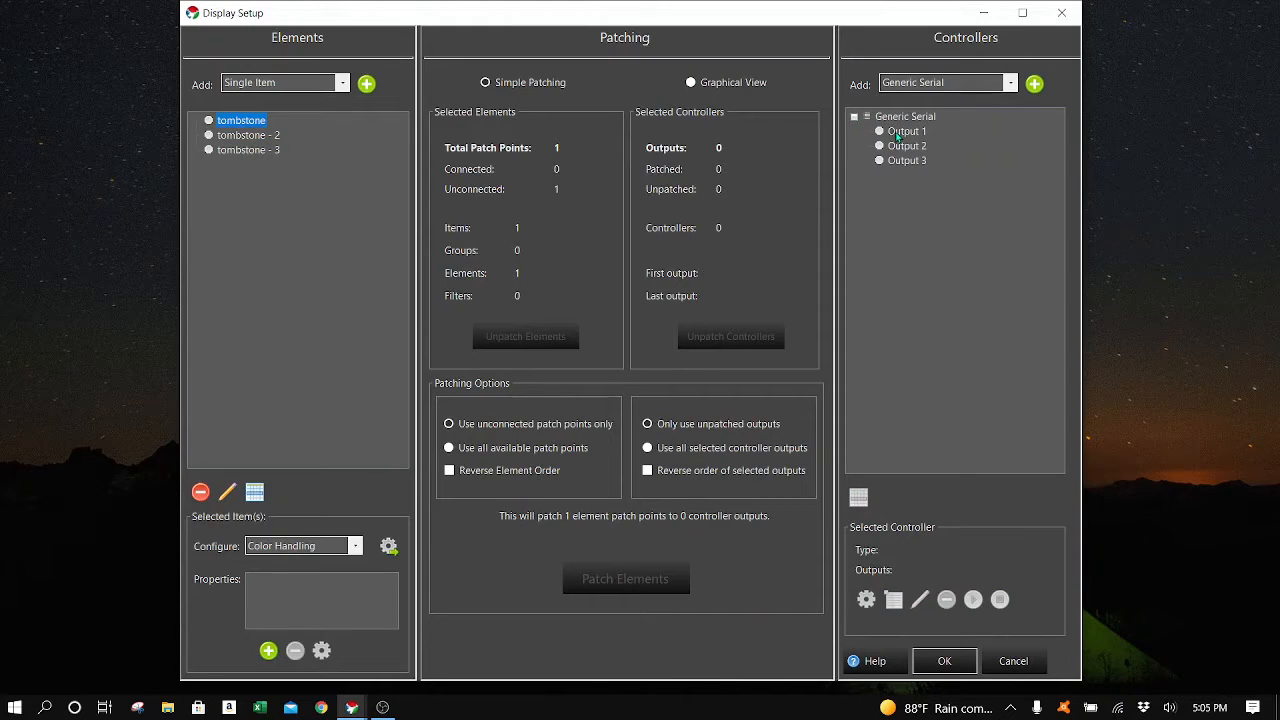
click(898, 133)
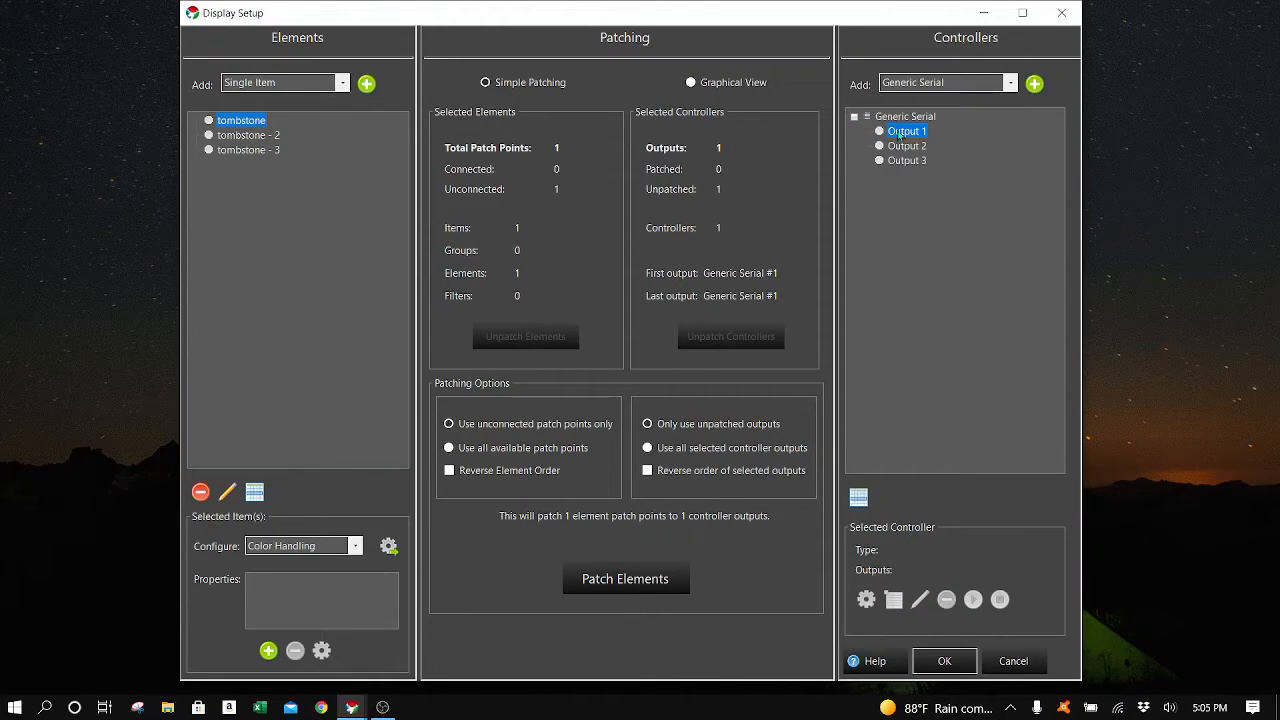
shift+click(903, 162)
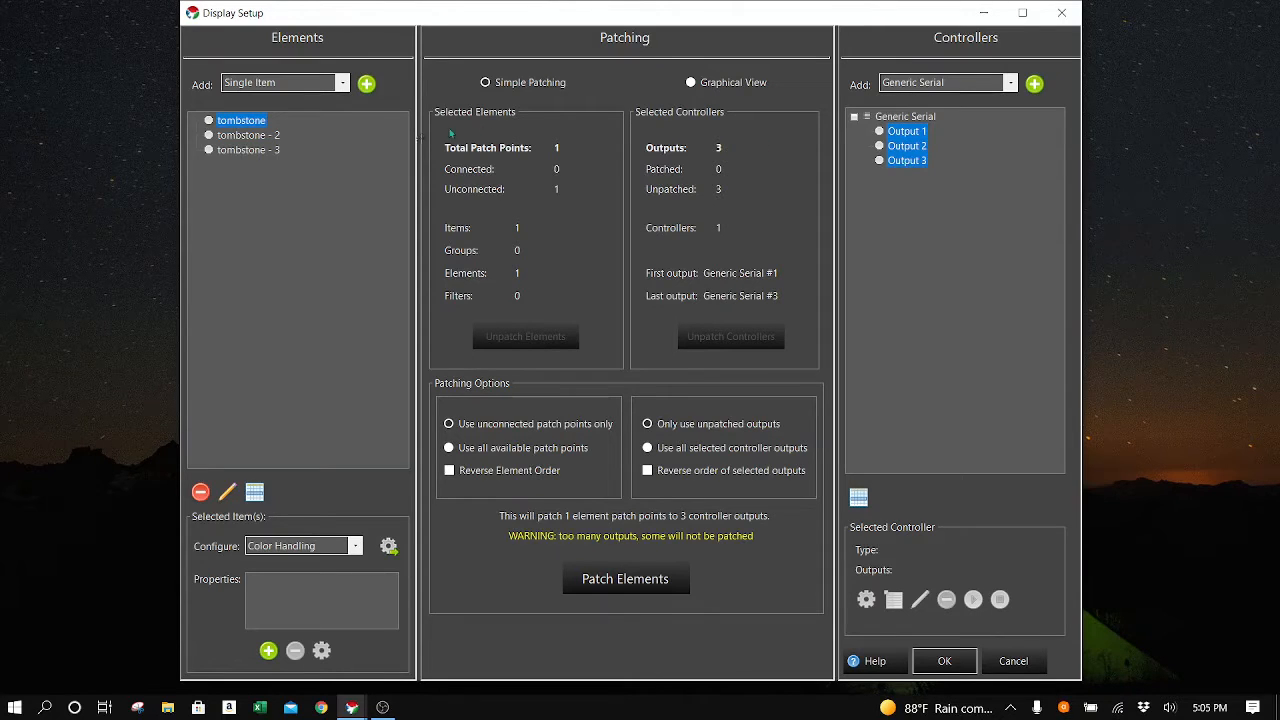
shift+click(245, 150)
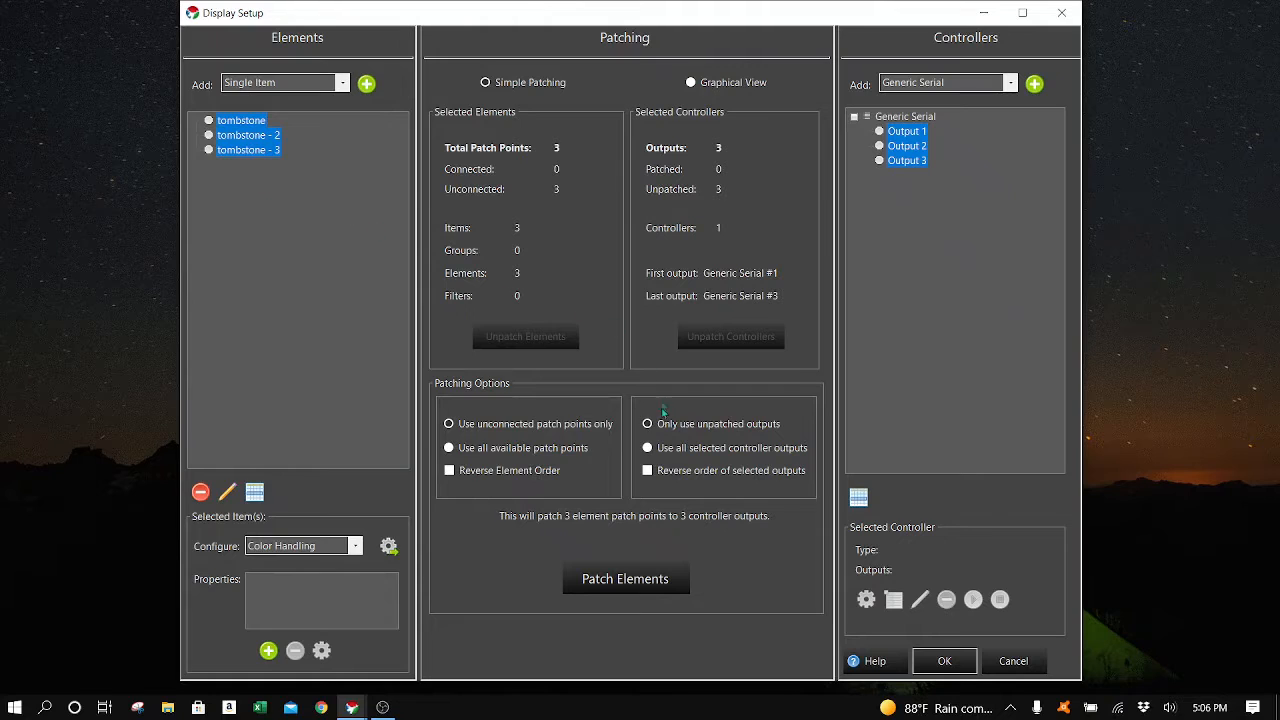
click(628, 579)
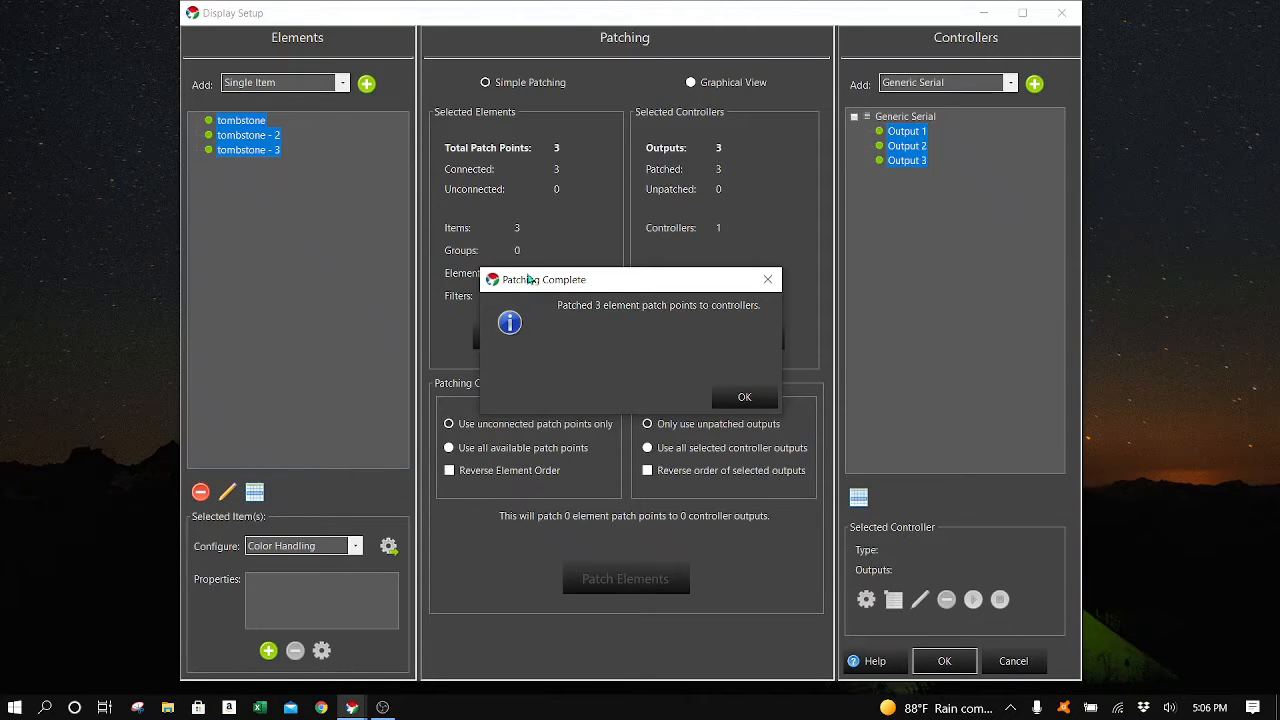
click(744, 398)
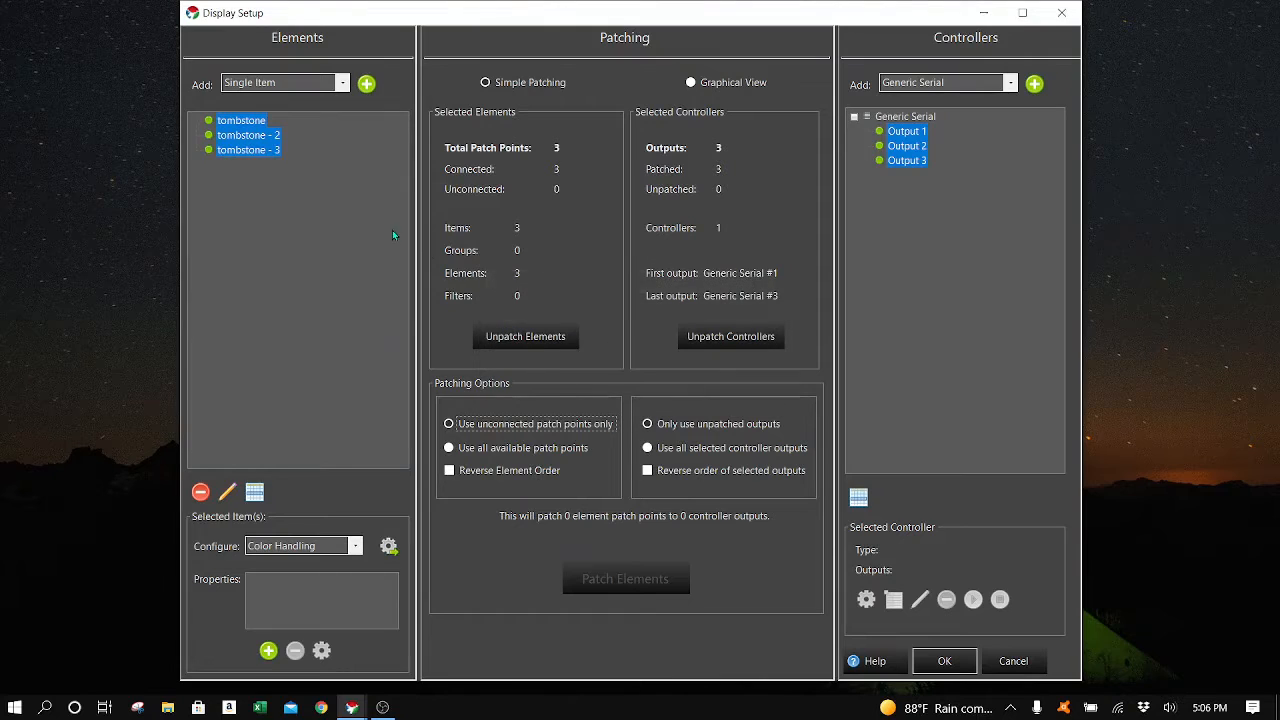
- Check the tombstone elements' patch connections in the graphical view and accept the display setup
click(243, 123)
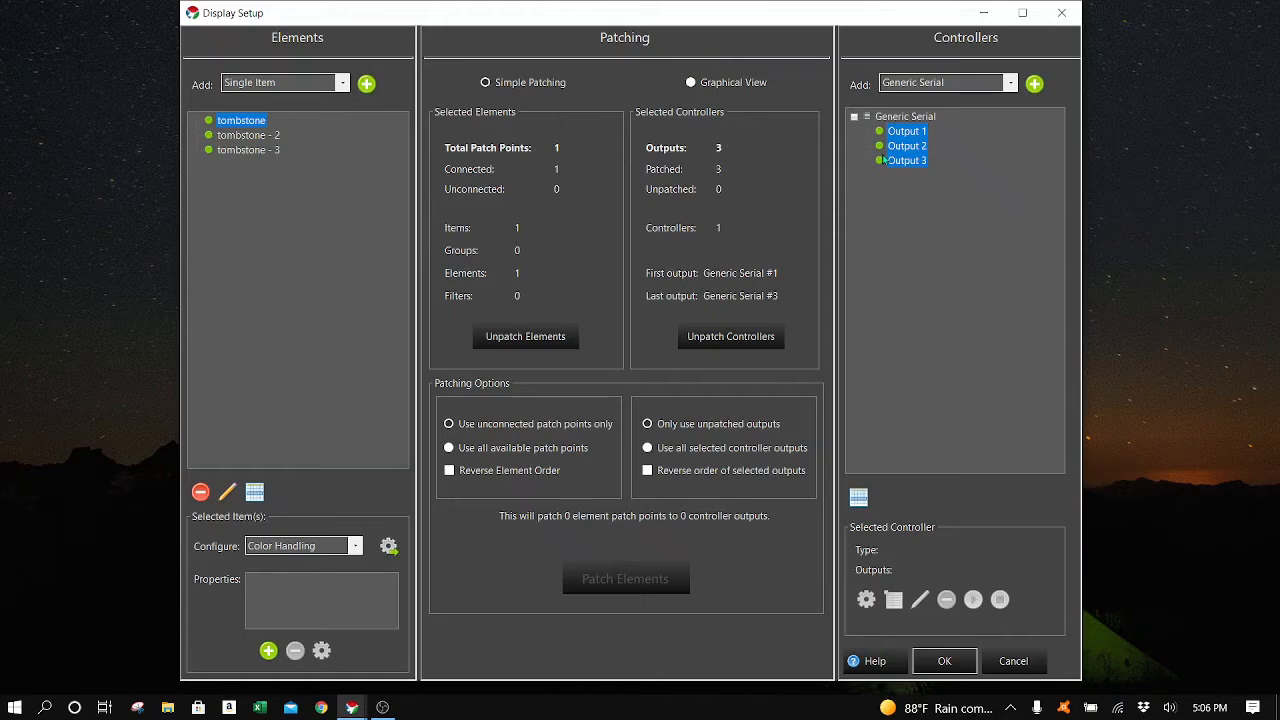
click(719, 85)
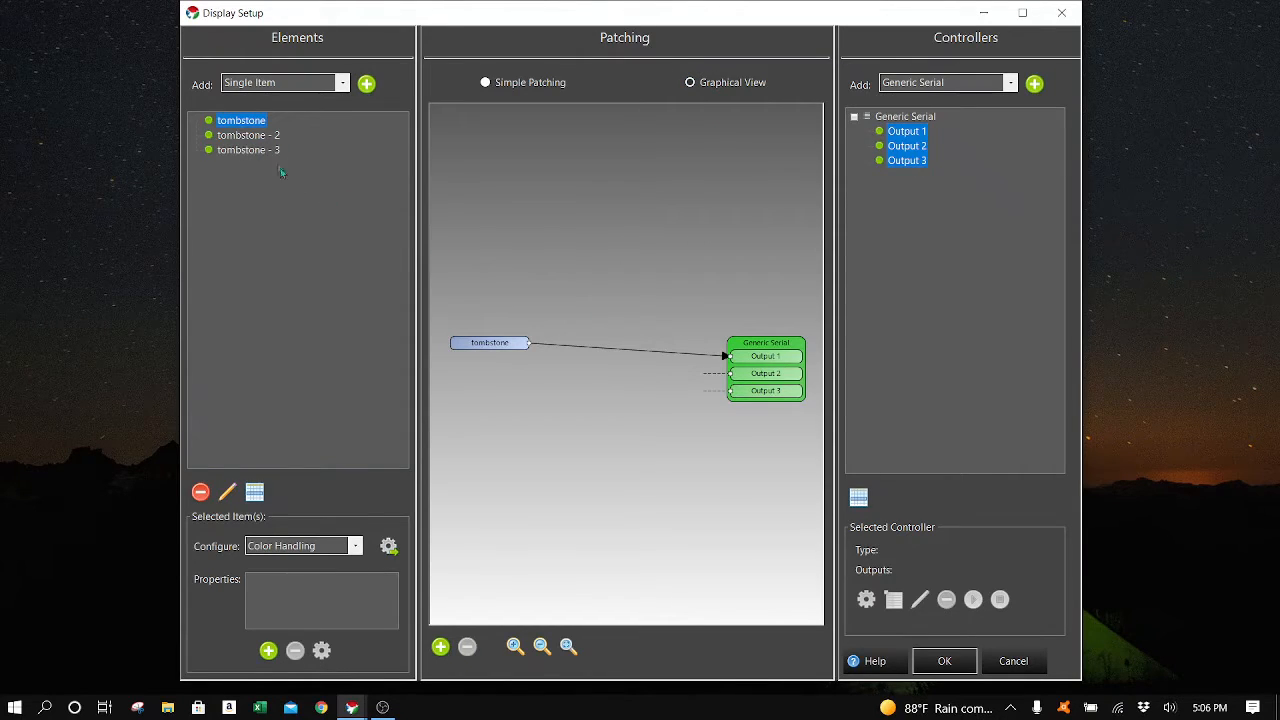
click(255, 141)
click(253, 152)
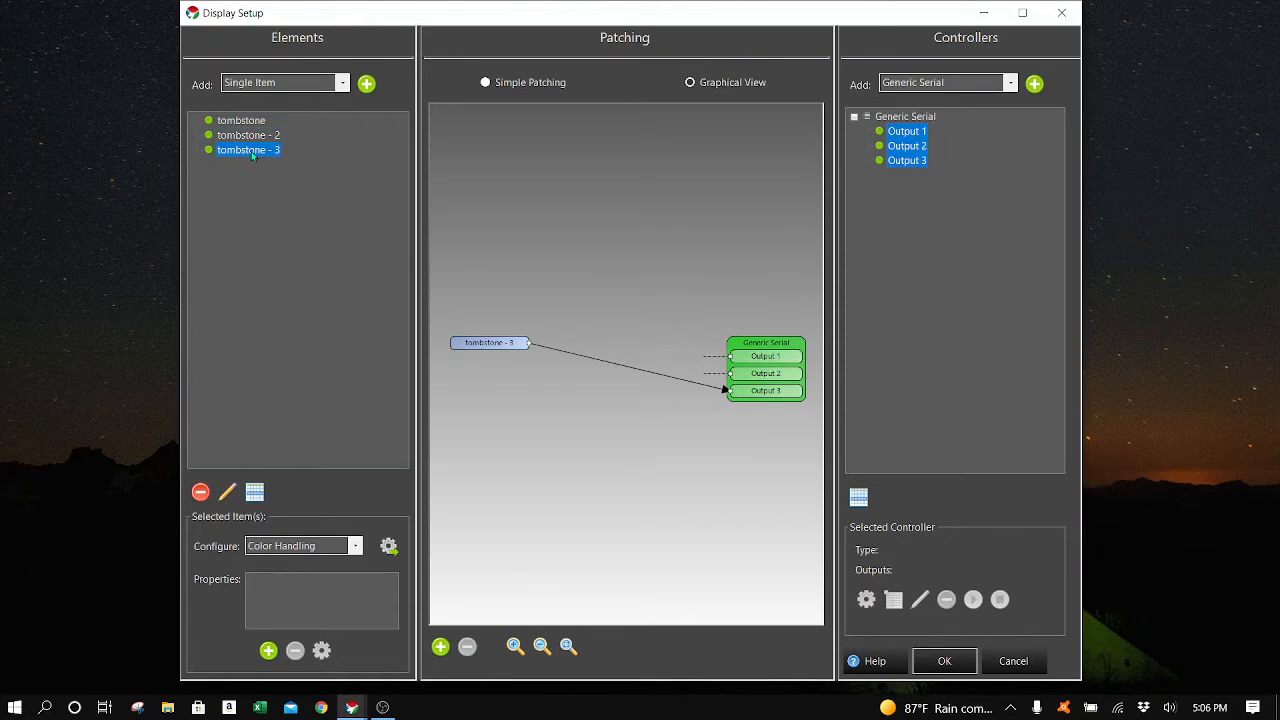
click(250, 121)
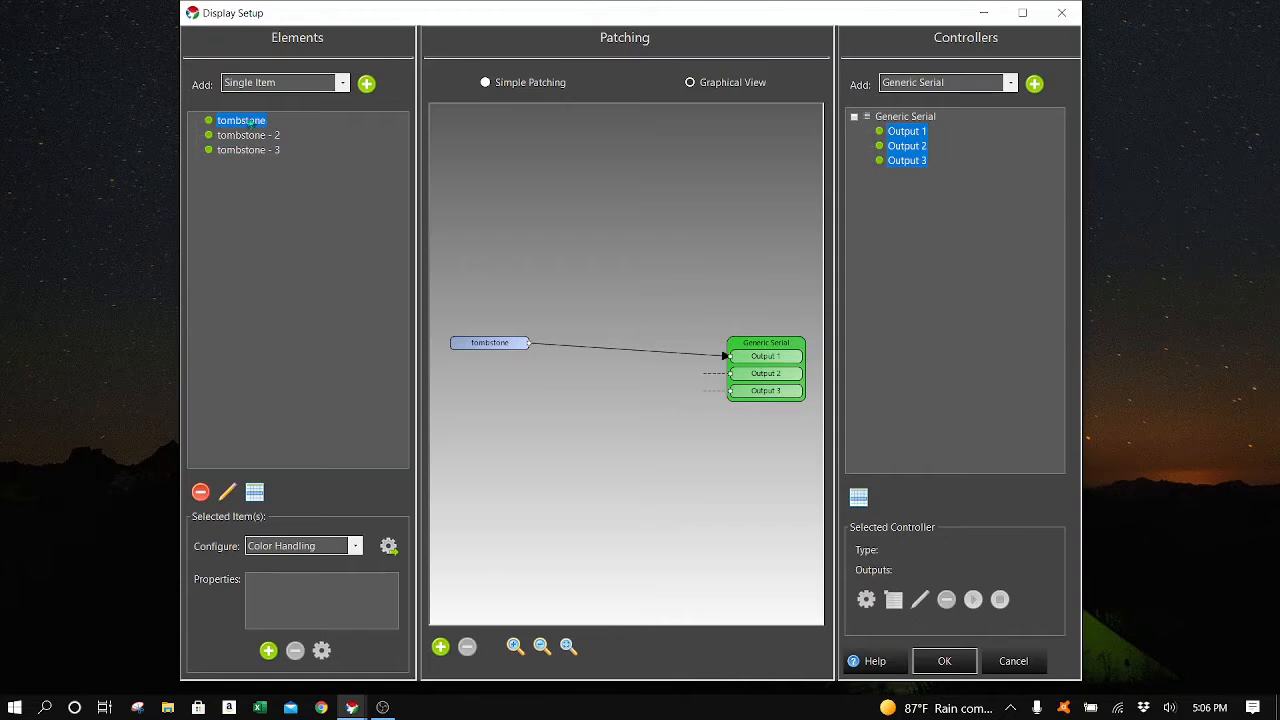
shift+click(246, 153)
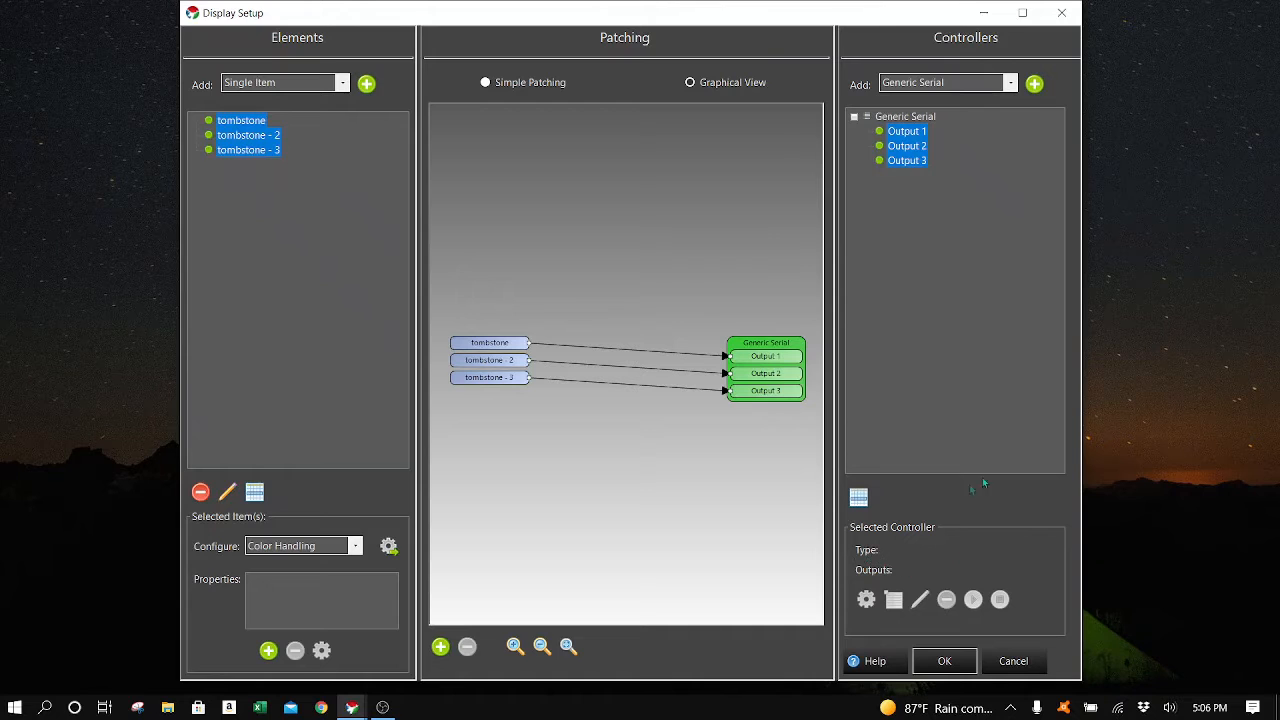
click(944, 660)
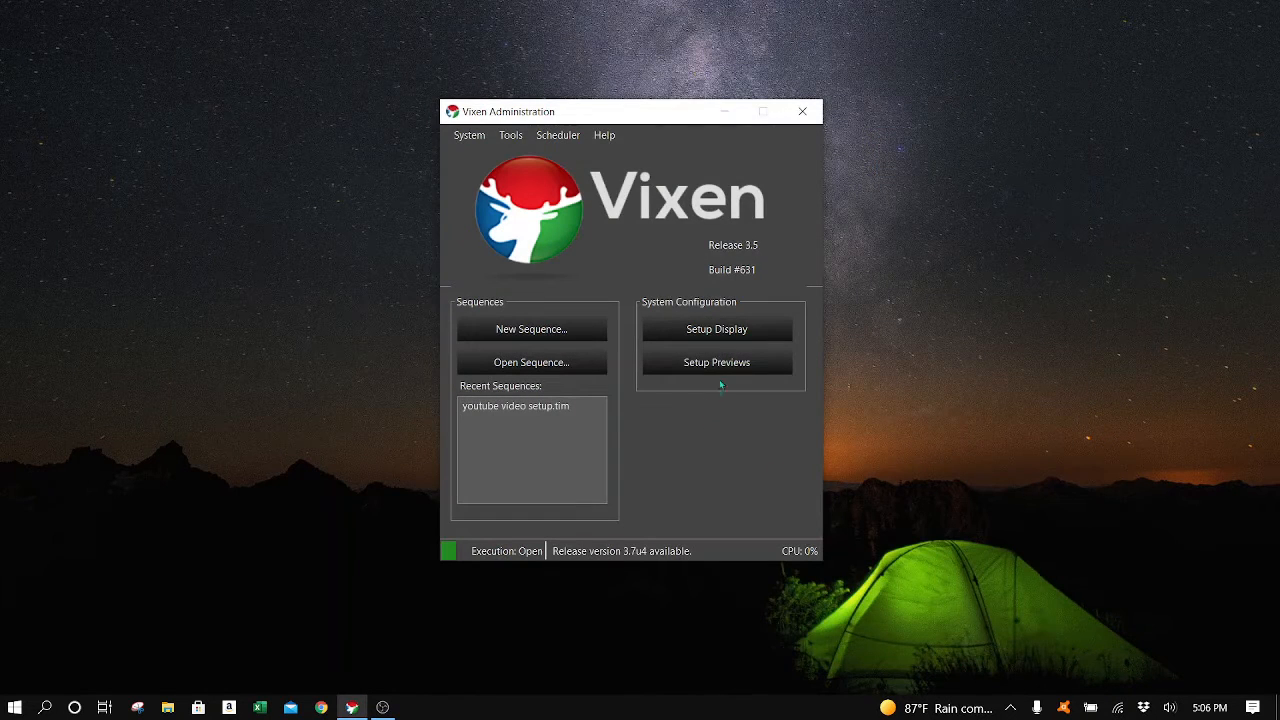
- Open the configuration of the existing Vixen Display Preview from the previews setup
click(714, 364)
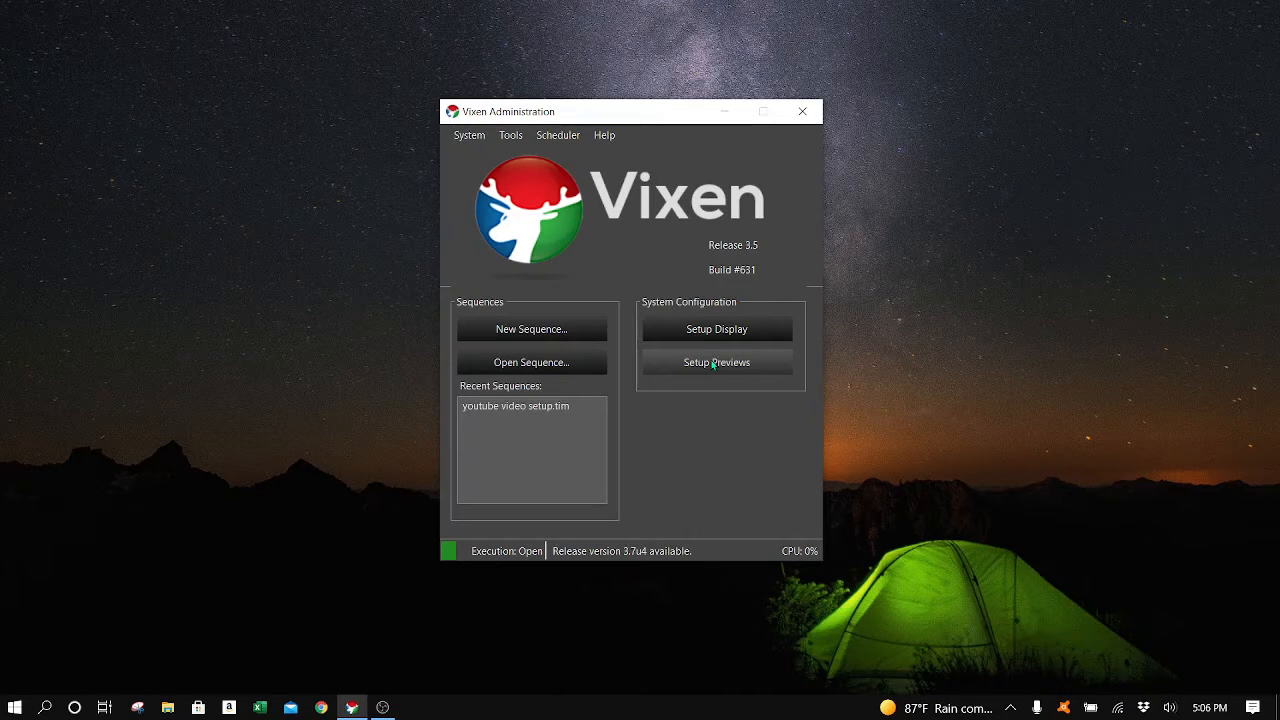
click(714, 364)
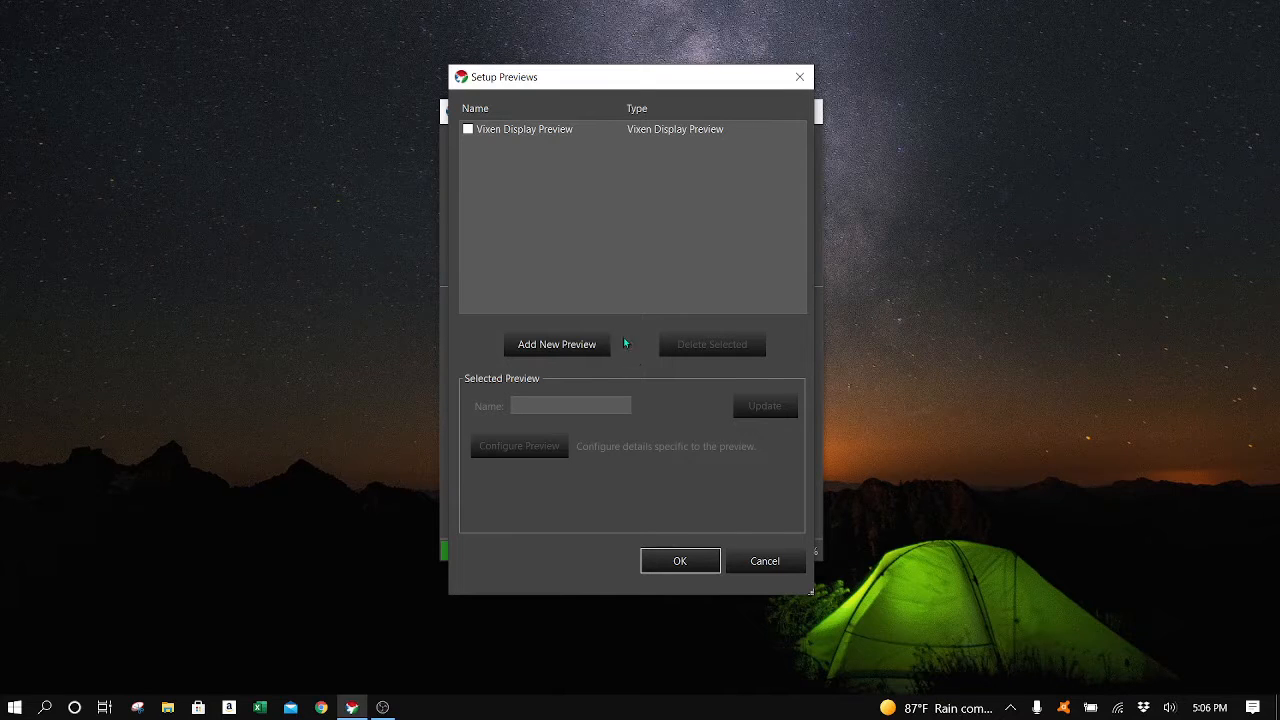
click(515, 131)
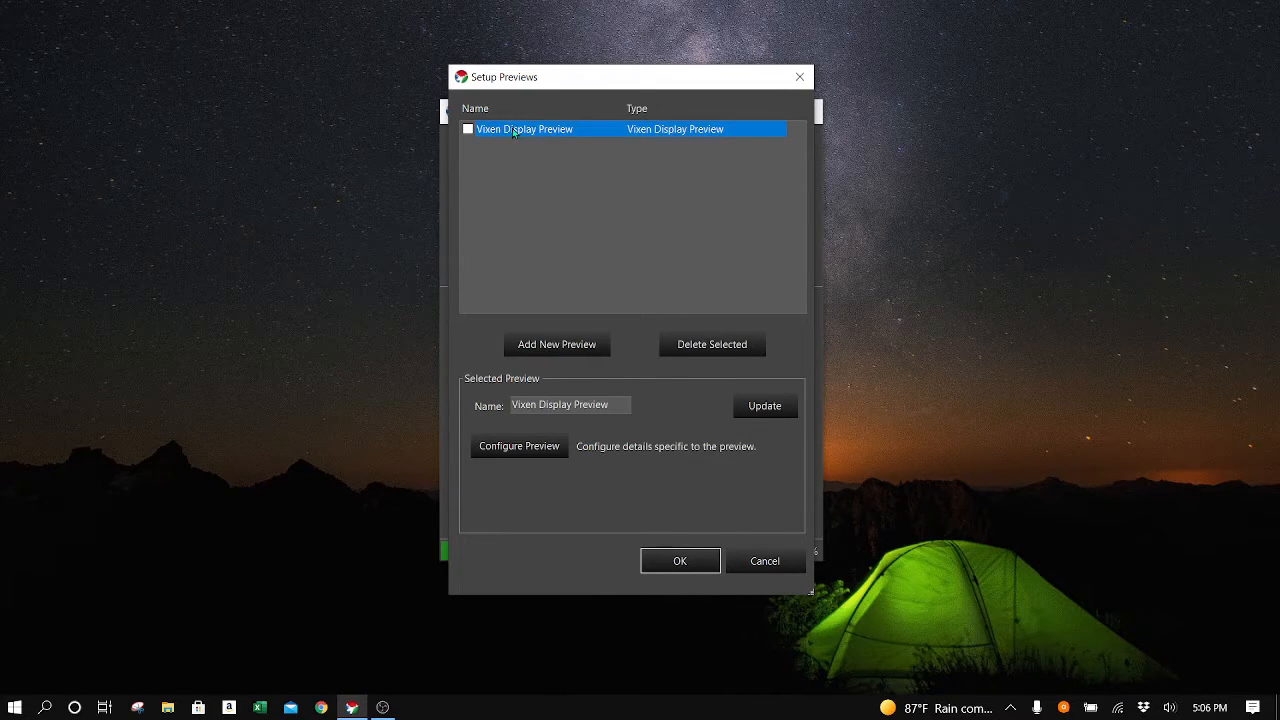
click(522, 449)
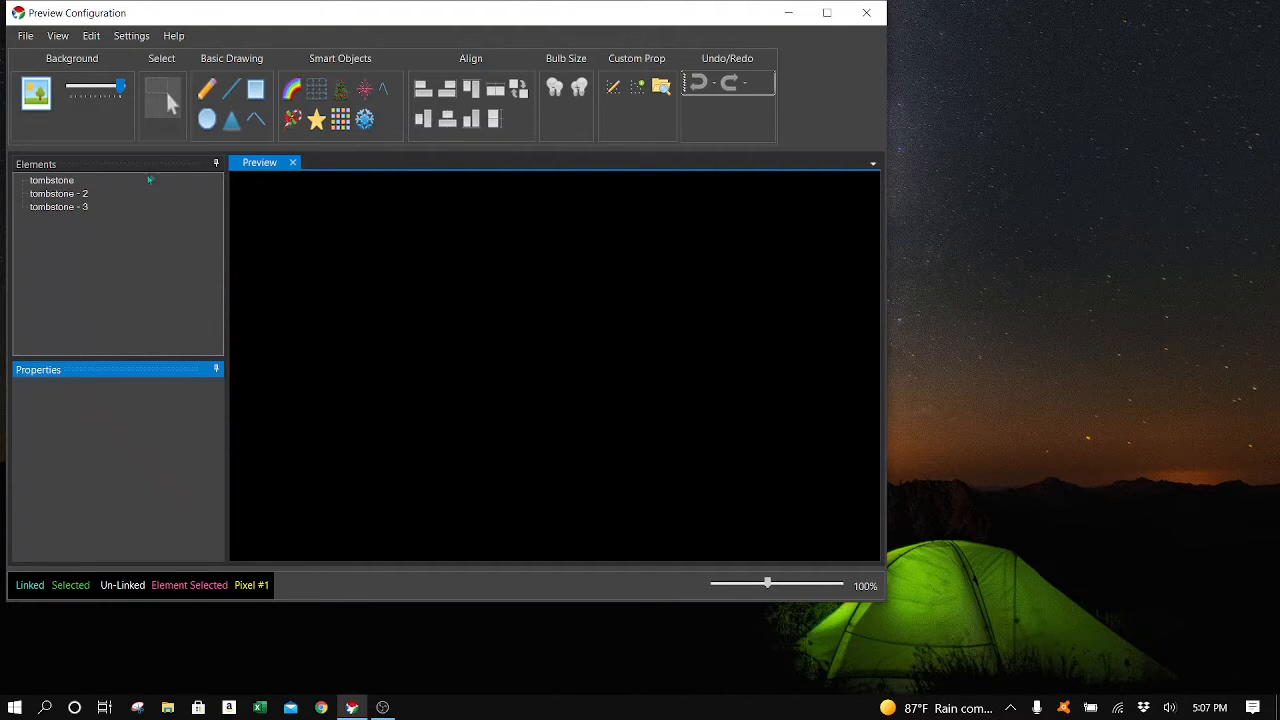
- Draw a star linked to the tombstone element in the upper-left area of the preview
click(52, 181)
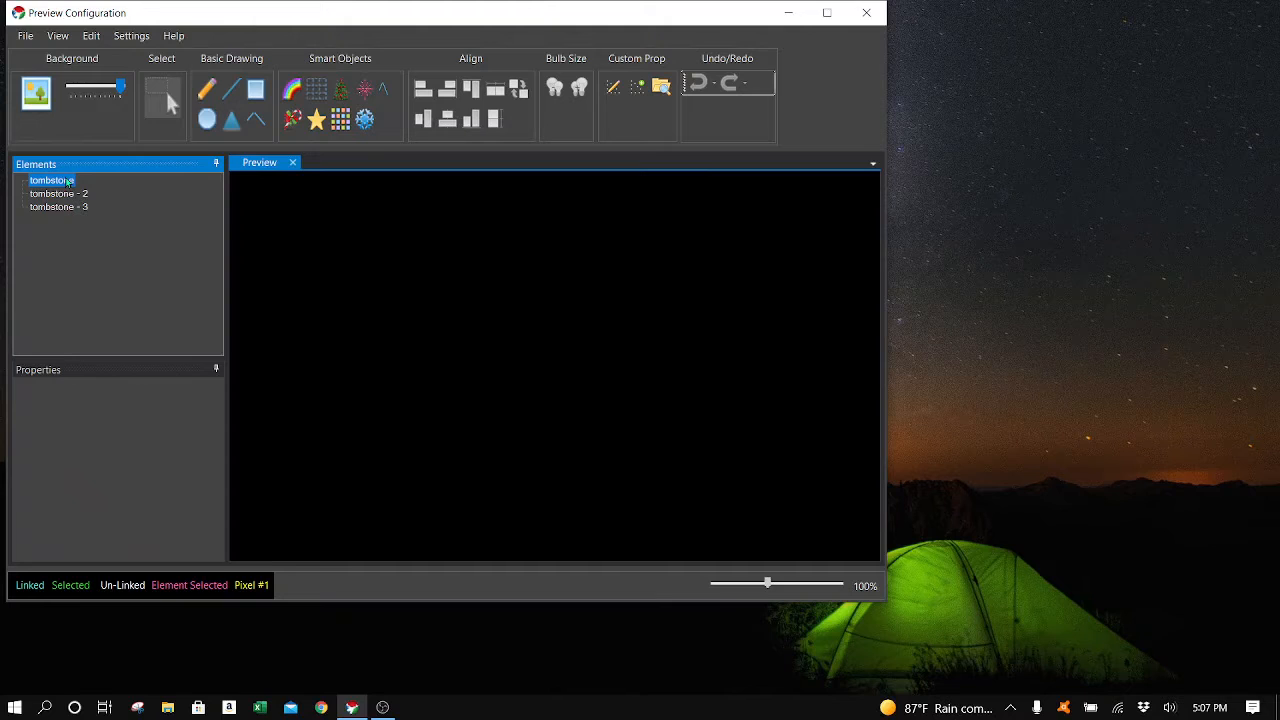
click(316, 120)
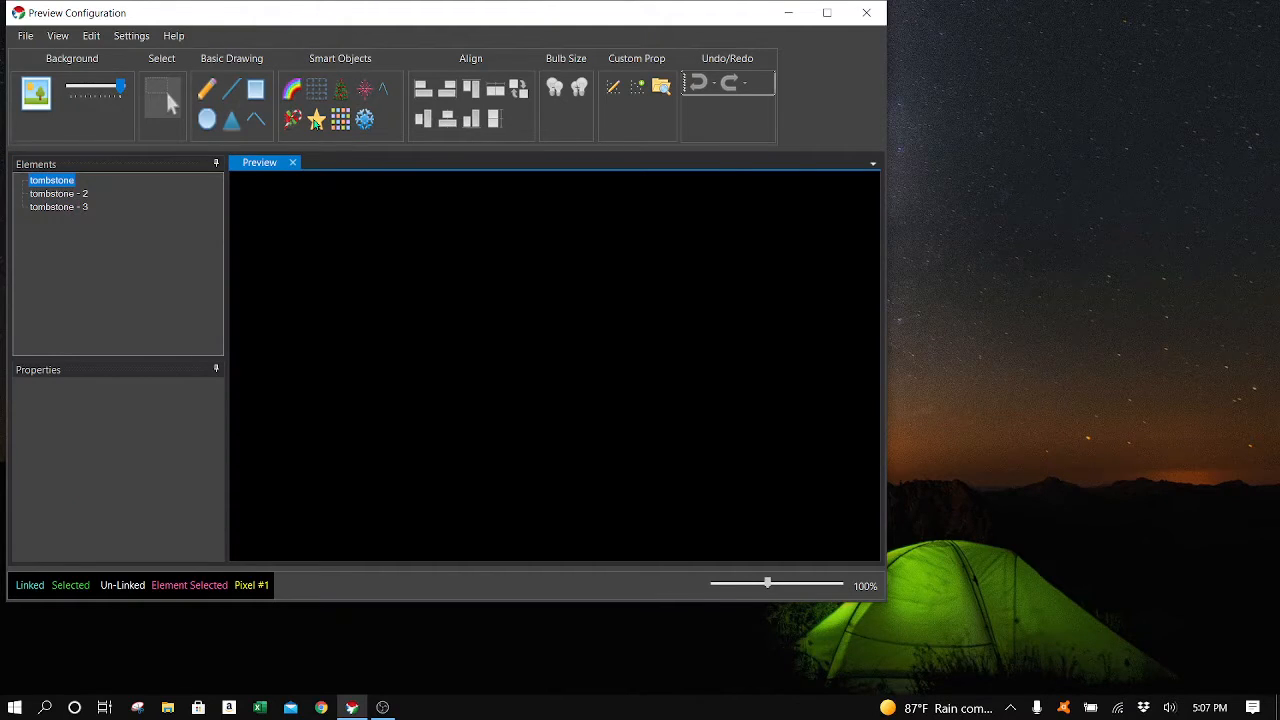
drag(310, 230, 419, 326)
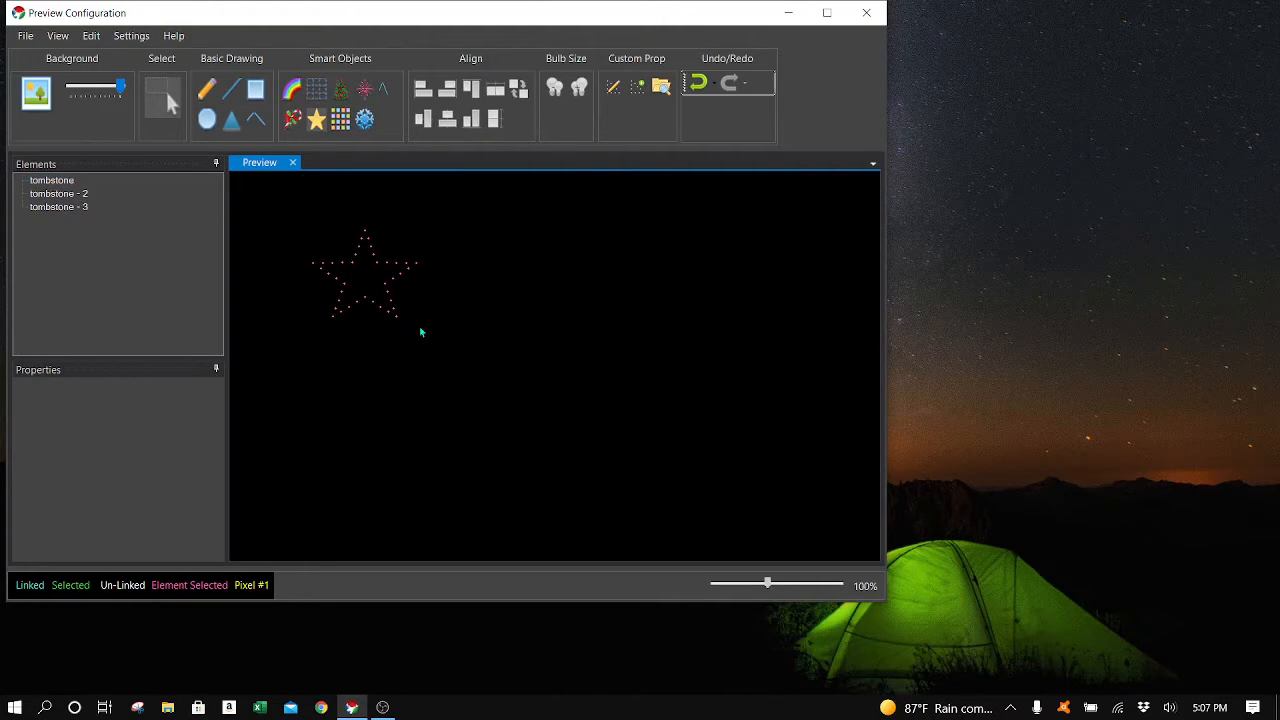
- Draw a second star linked to tombstone - 2, beside the first star in the preview
click(74, 196)
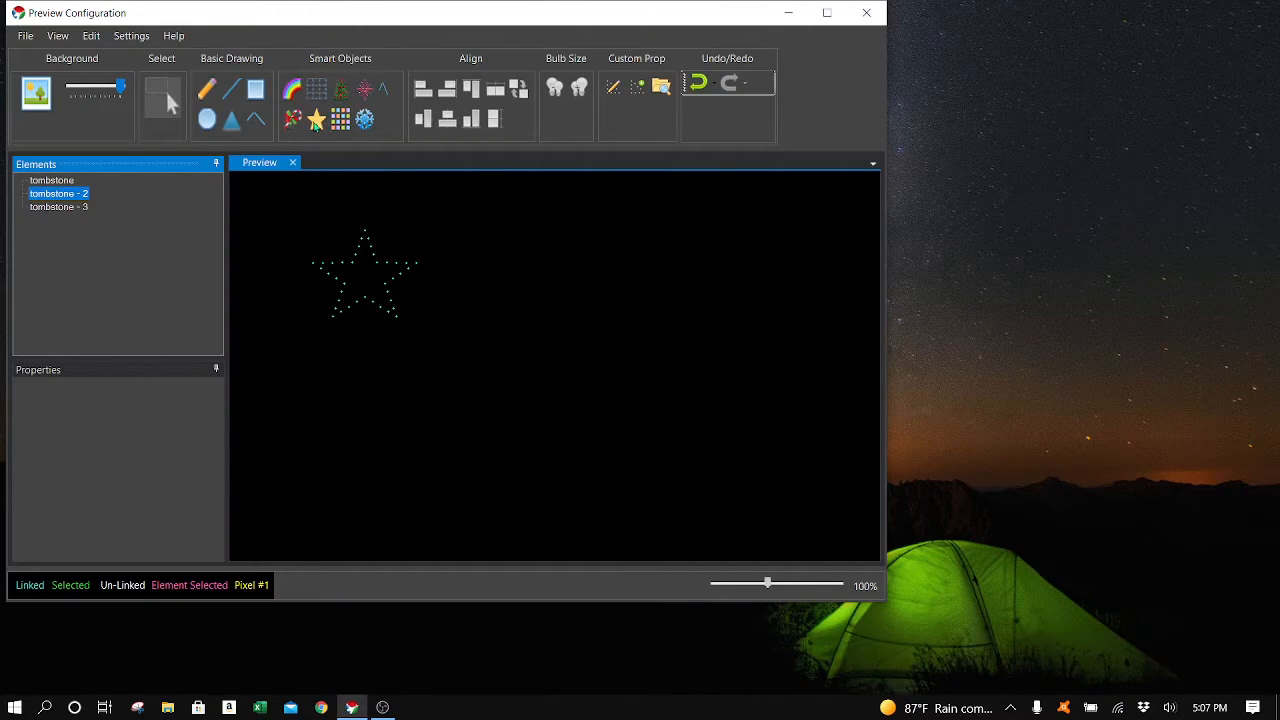
click(316, 121)
drag(487, 235, 611, 341)
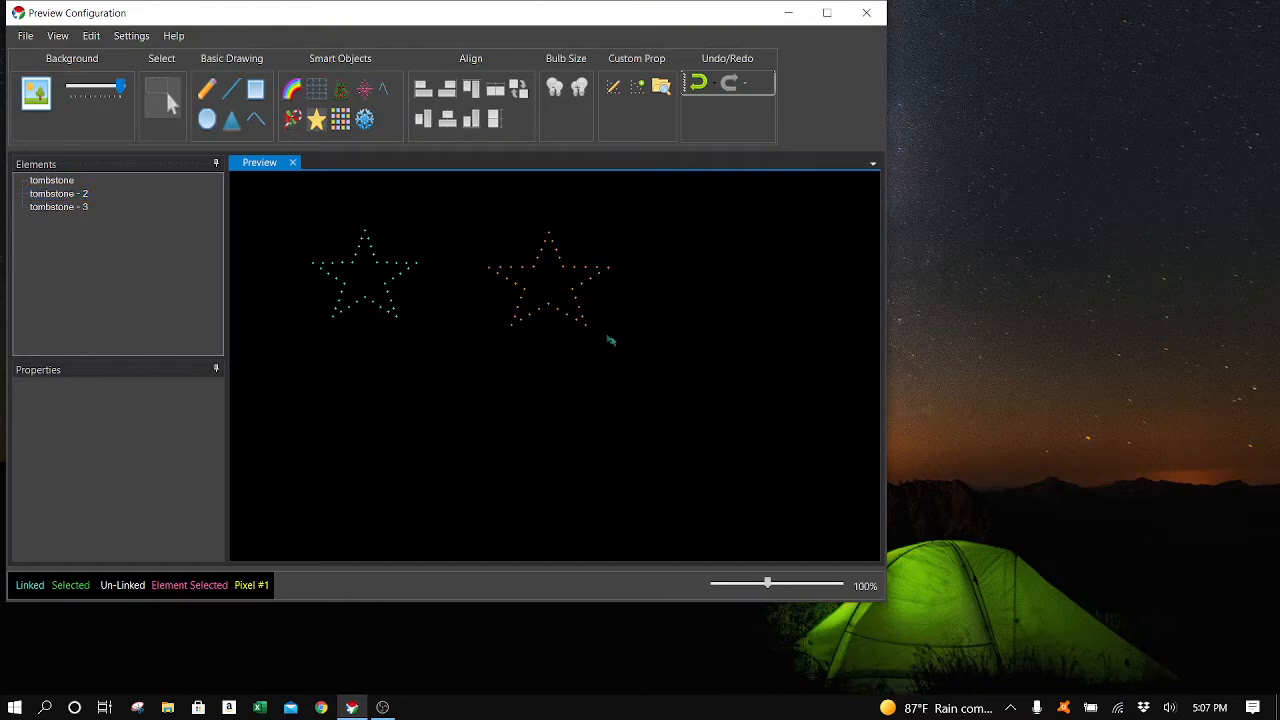
- Draw a third star linked to tombstone - 3, beside the second star, and close the preview configuration
click(78, 207)
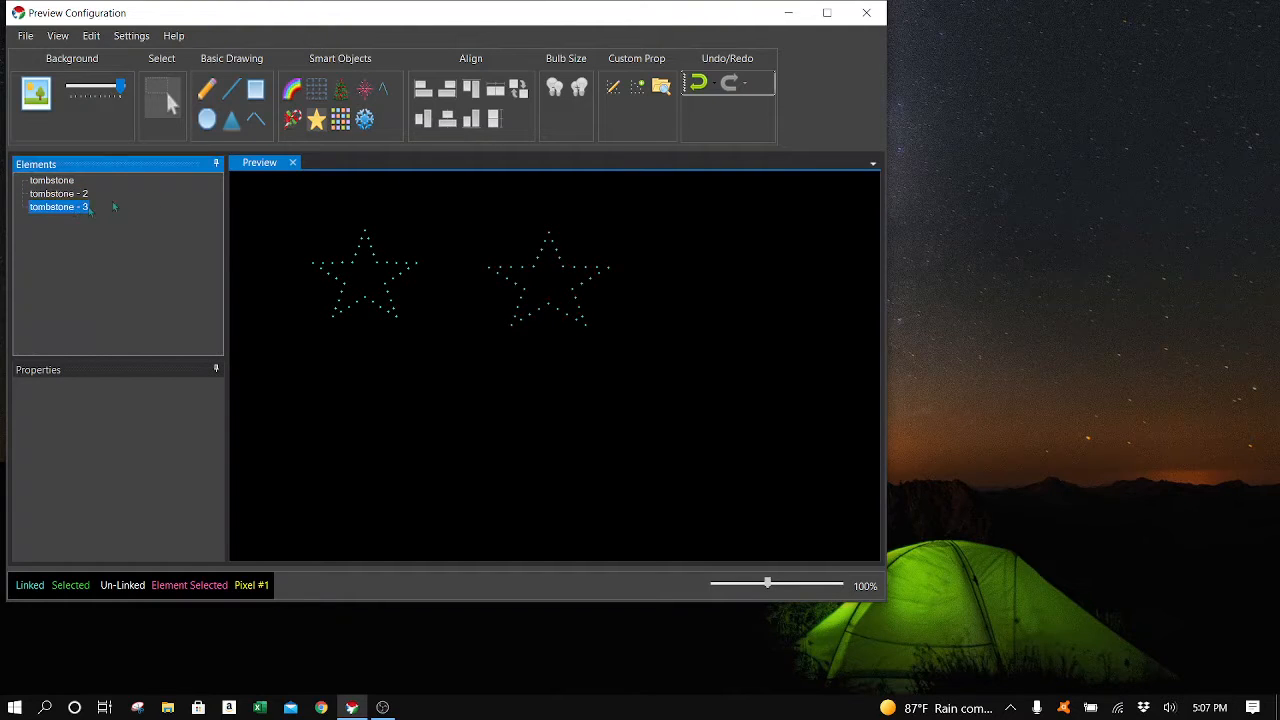
click(315, 120)
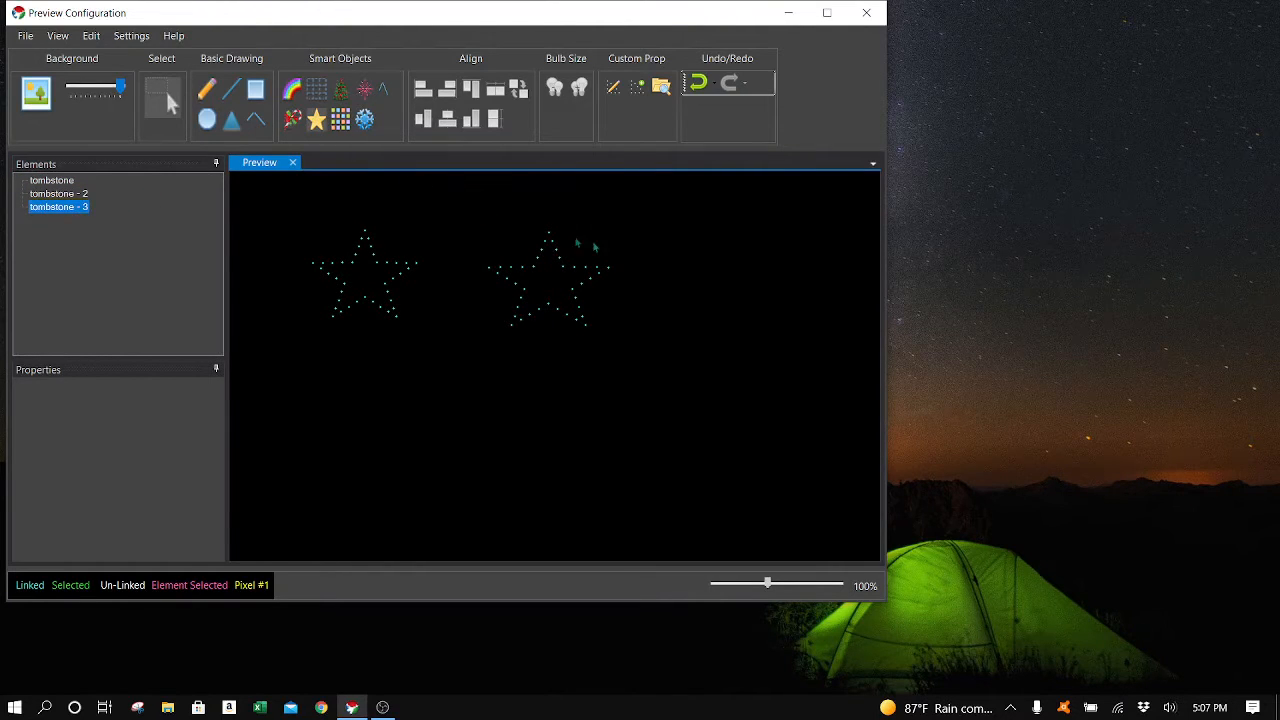
drag(672, 234, 806, 349)
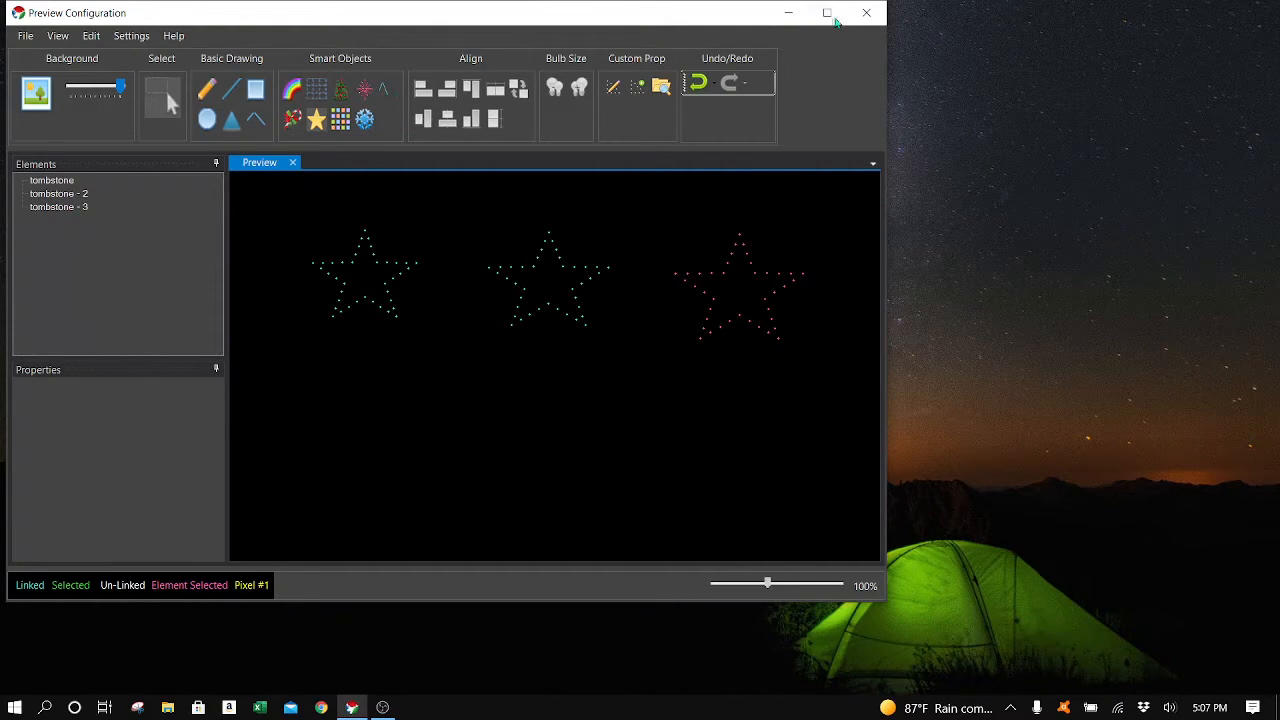
click(866, 13)
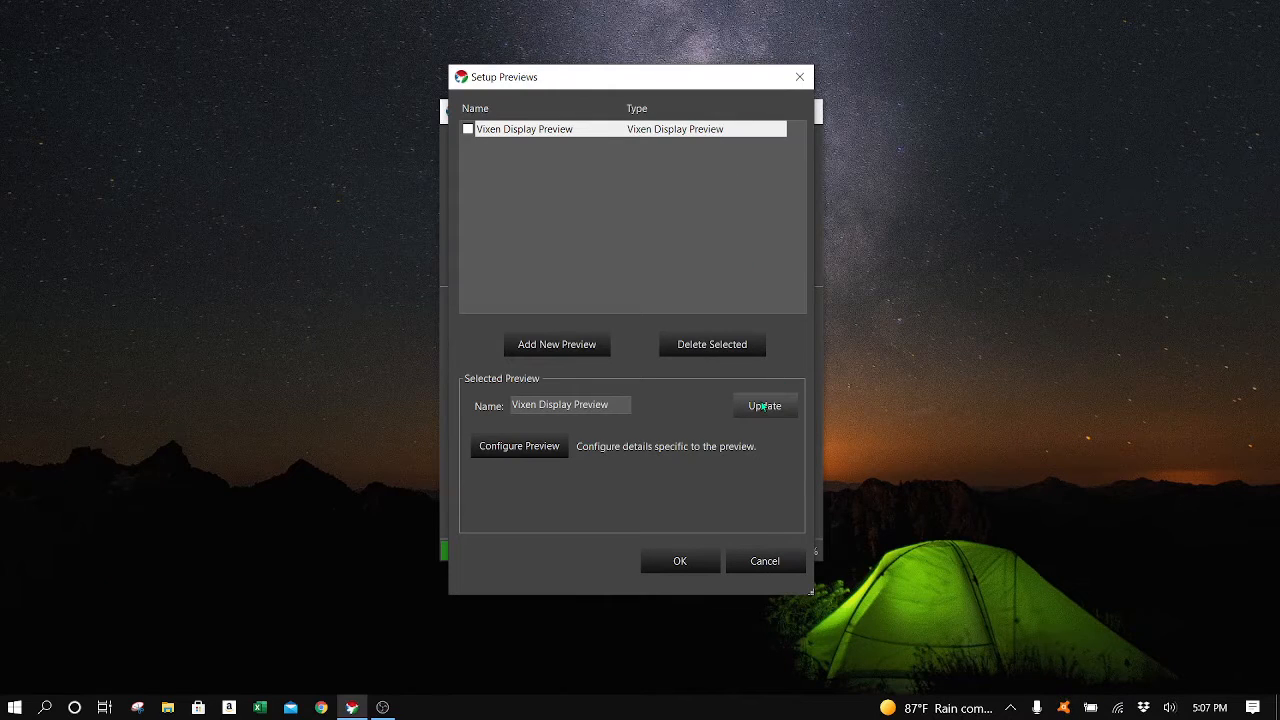
- Enable the Vixen Display Preview, move its window clear of the setup dialog, and accept the previews setup
click(474, 130)
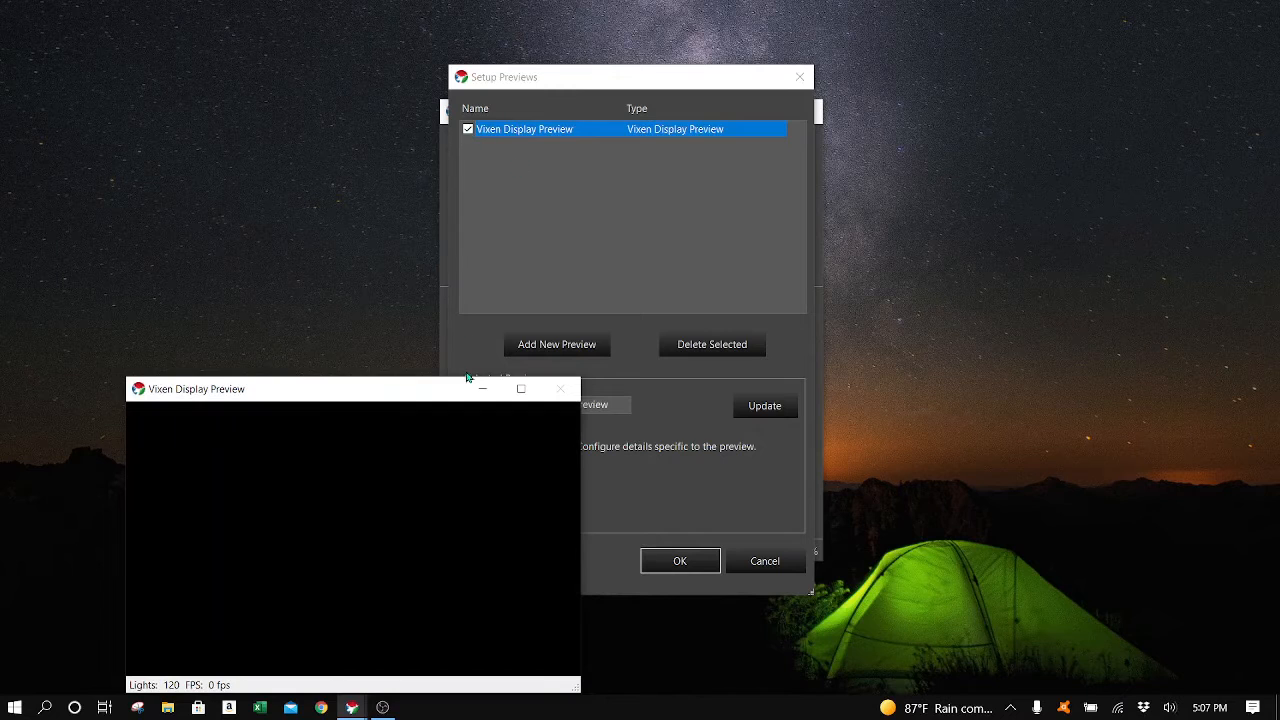
drag(428, 393, 101, 288)
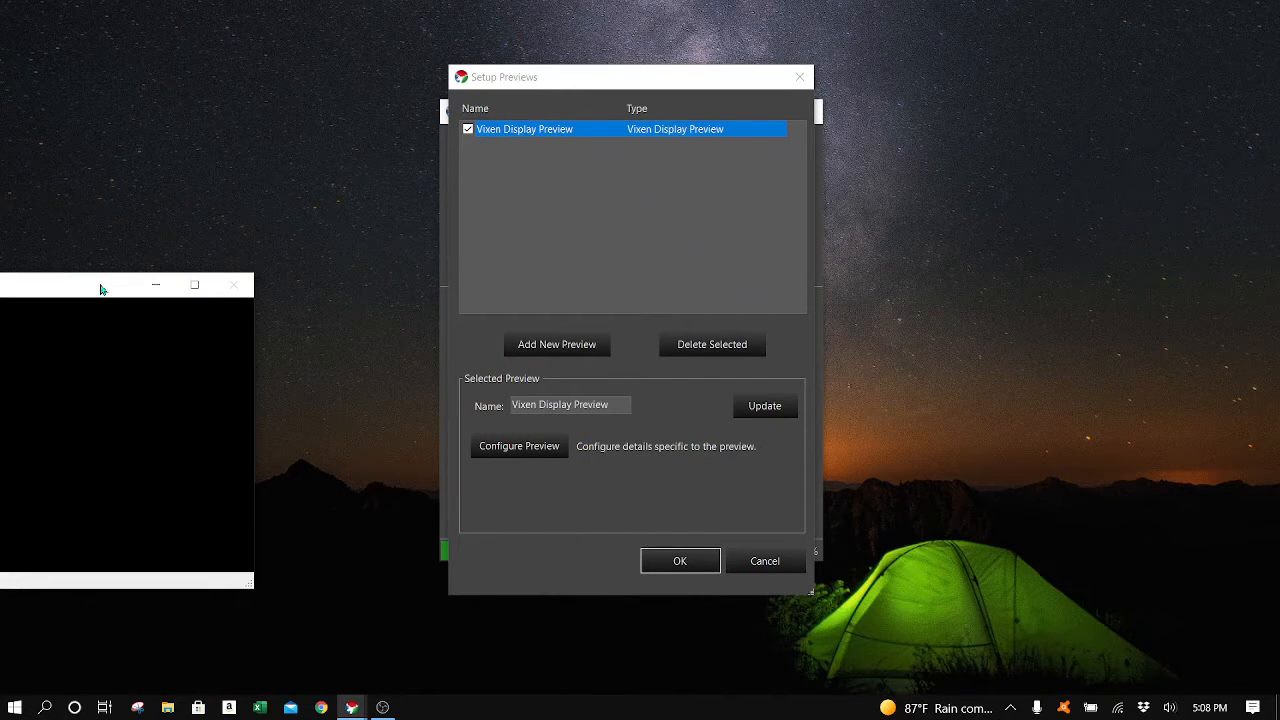
click(679, 563)
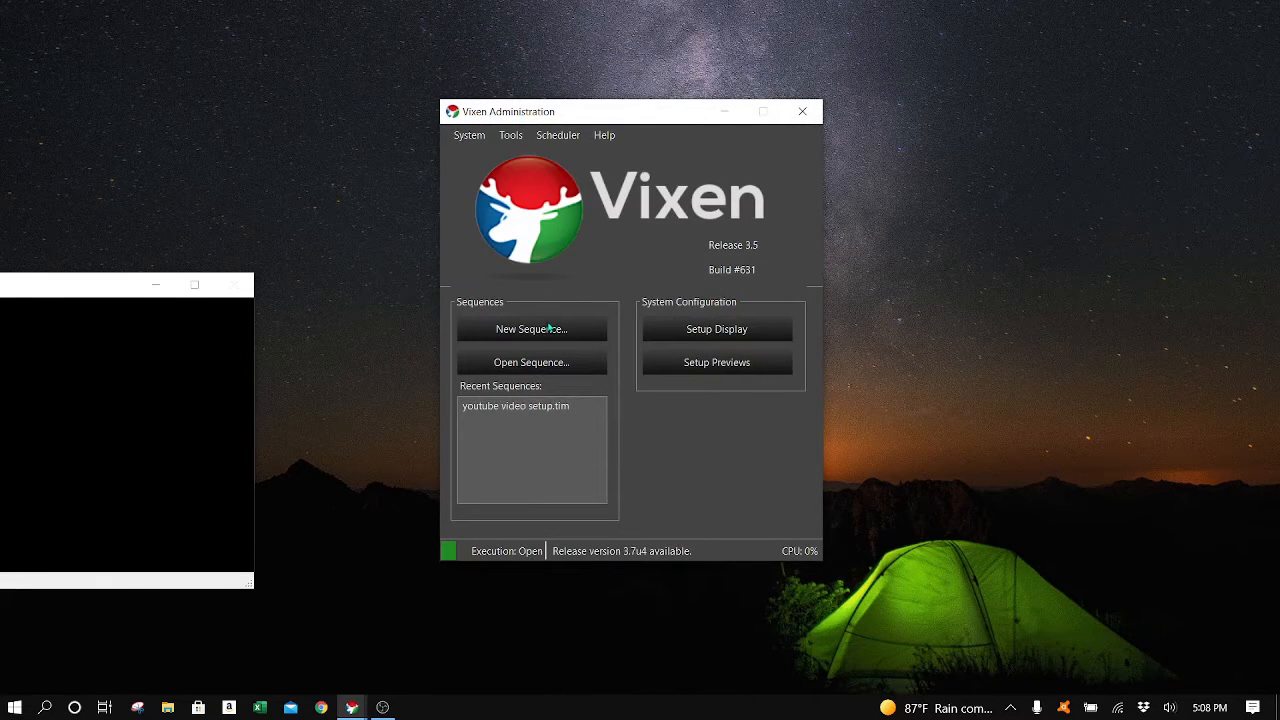
- Create a new sequence and add the Haunted Urn audio file to it, replacing the existing media copy in the profile
click(541, 331)
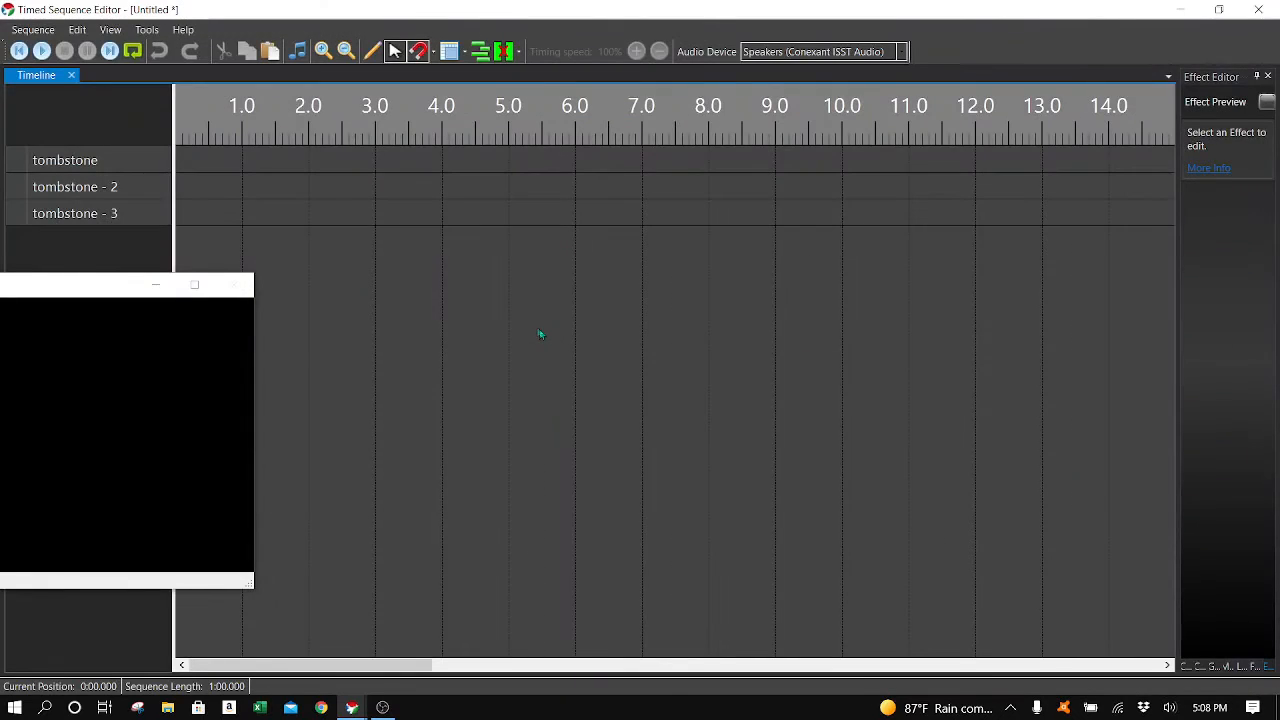
mouse_move(94, 289)
mouse_down()
mouse_move(234, 412)
mouse_move(350, 395)
mouse_move(298, 387)
mouse_up()
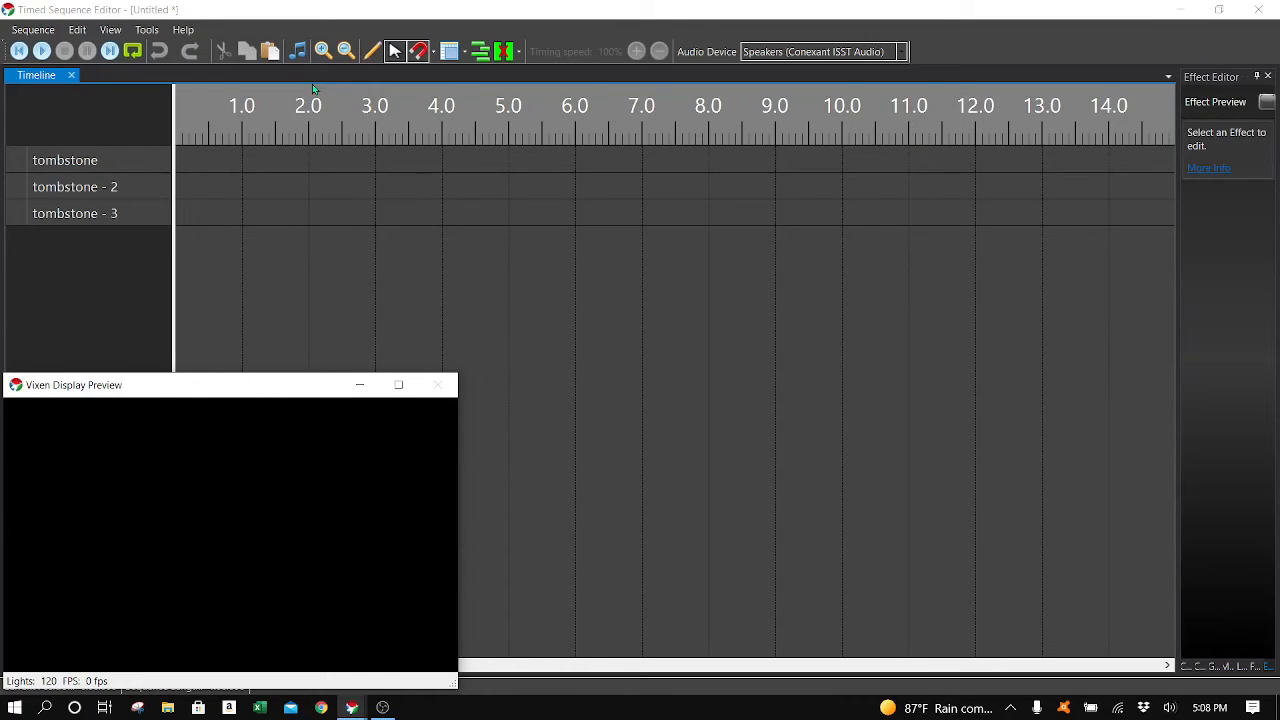
click(297, 51)
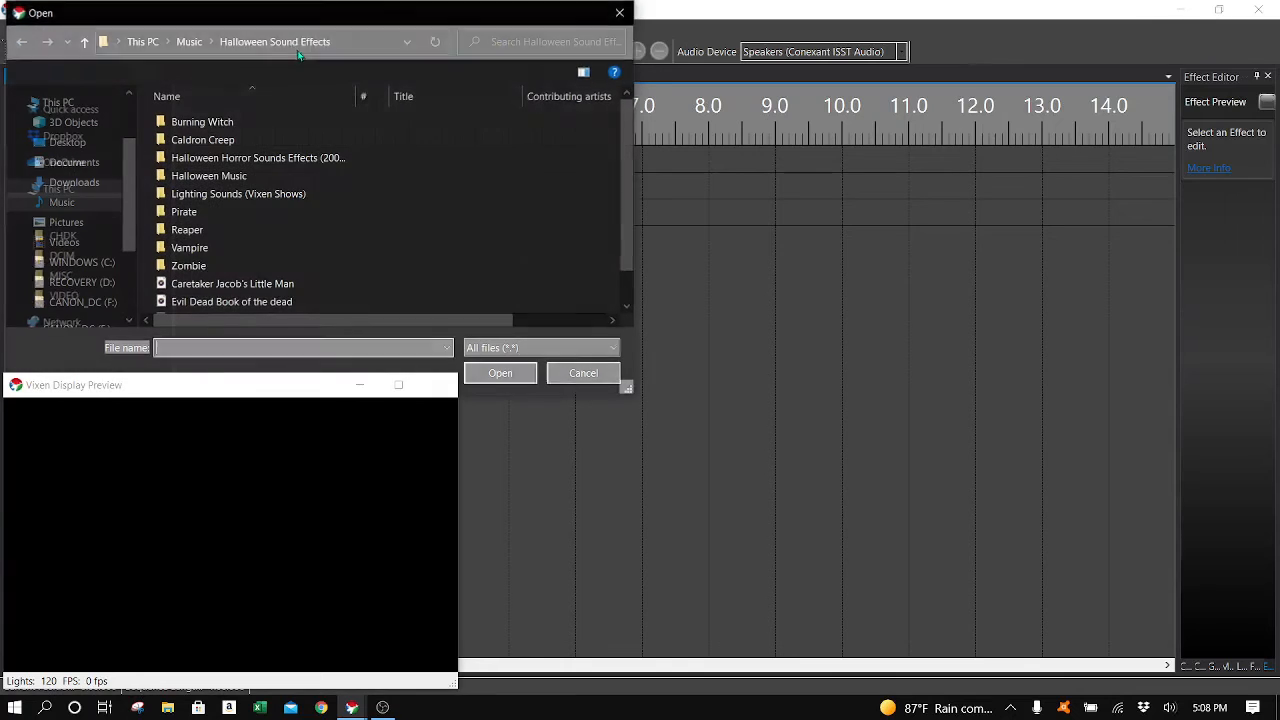
drag(300, 14, 646, 34)
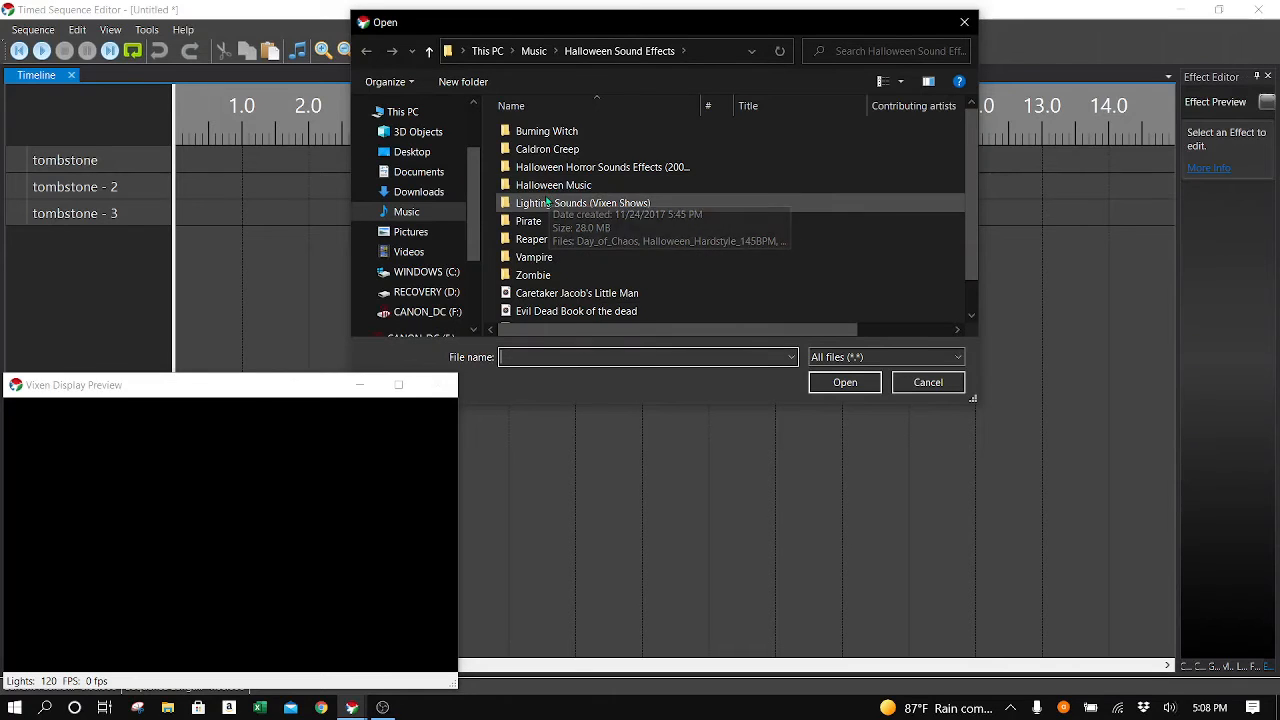
scroll(548, 202, down, 1)
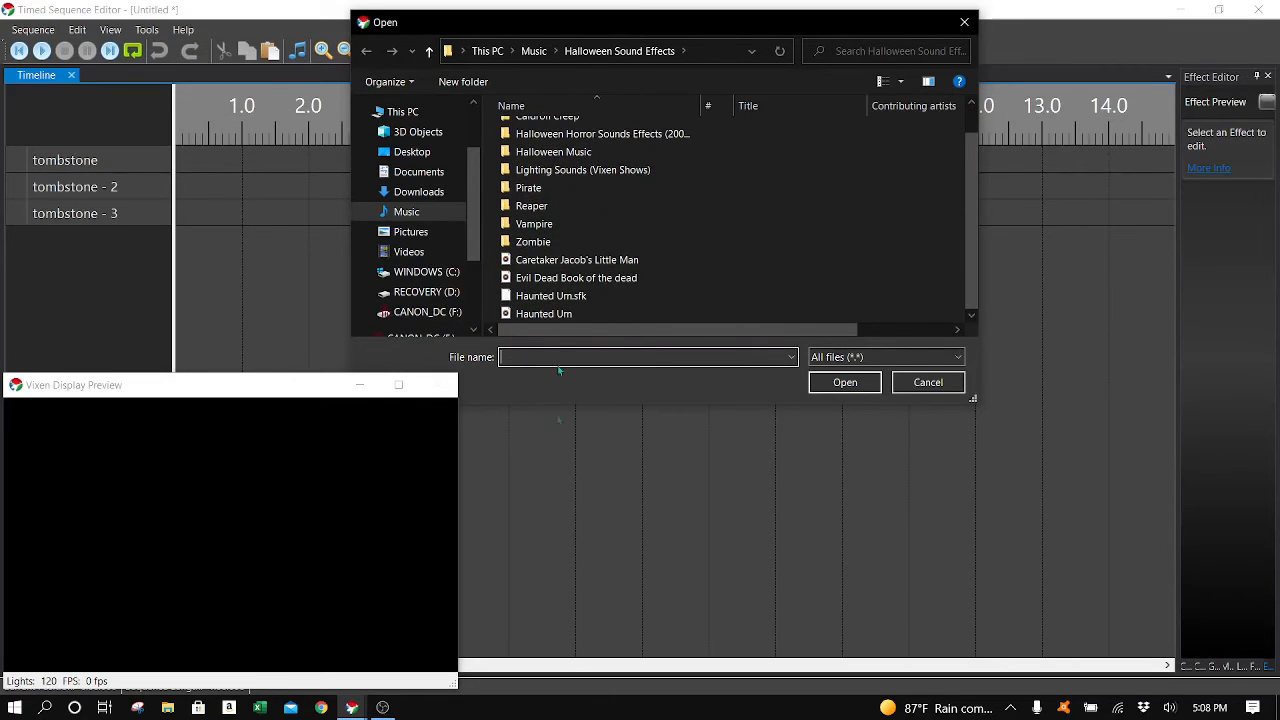
click(548, 314)
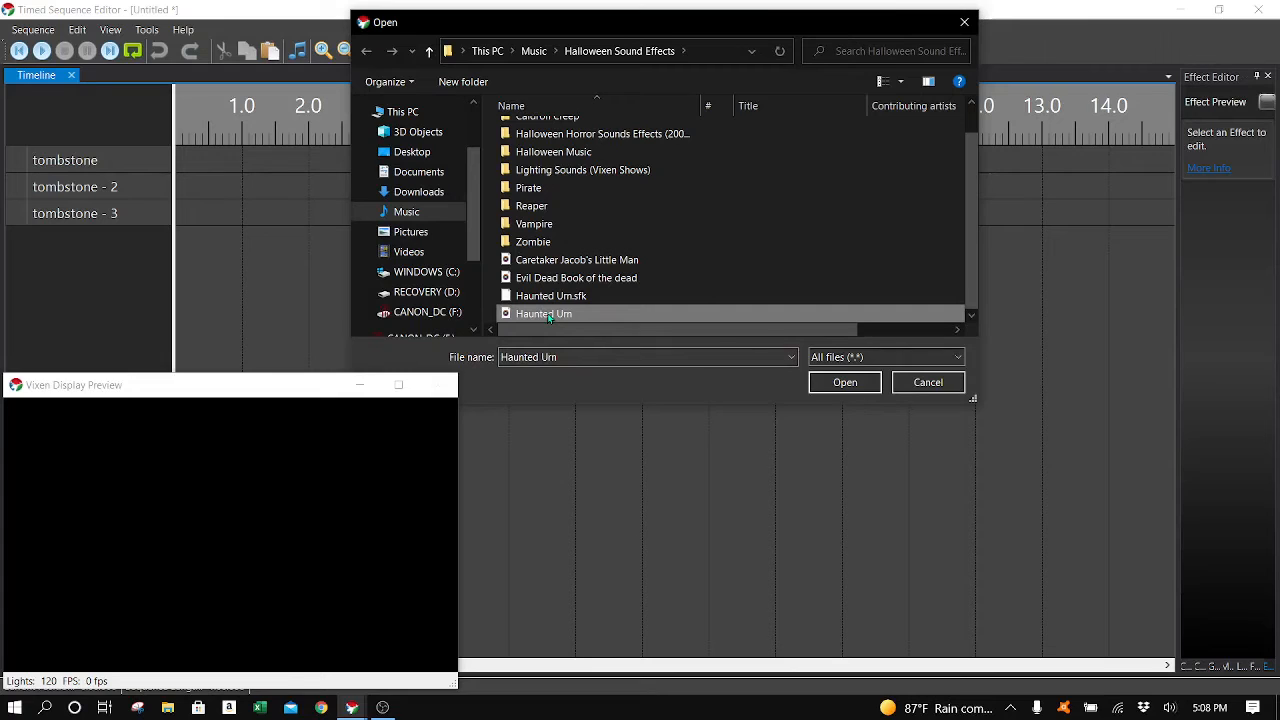
click(832, 382)
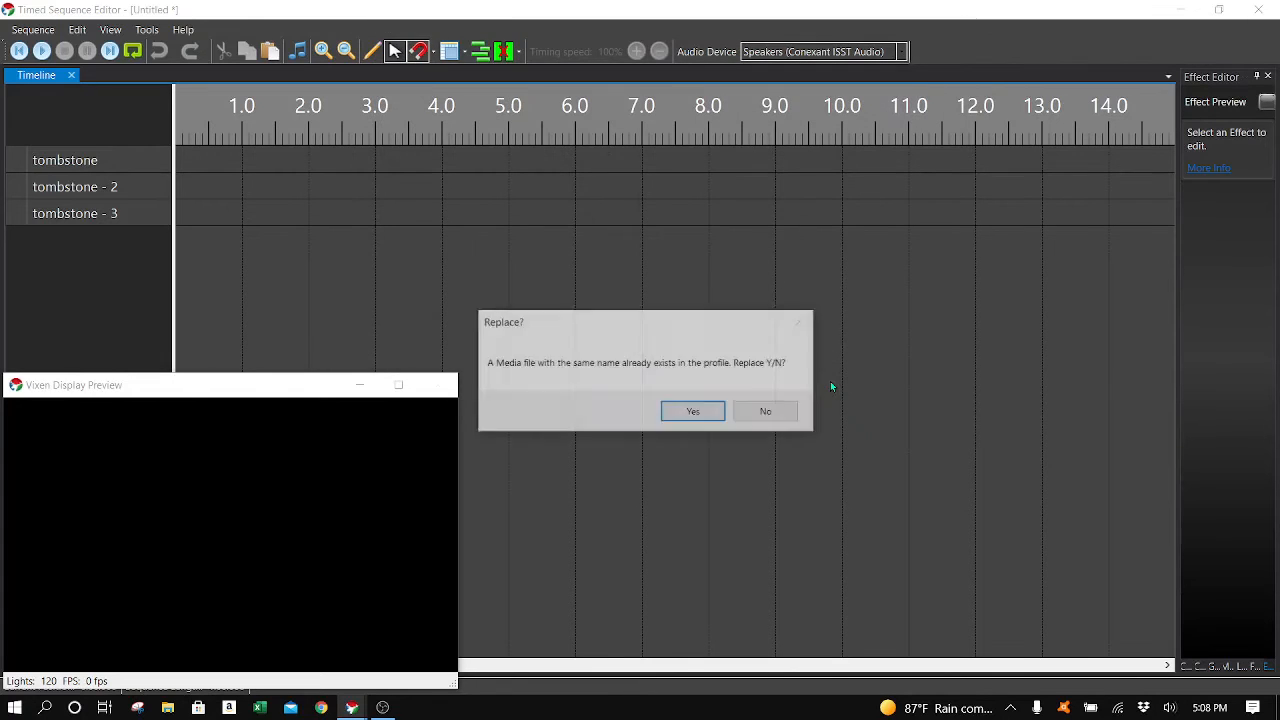
click(703, 412)
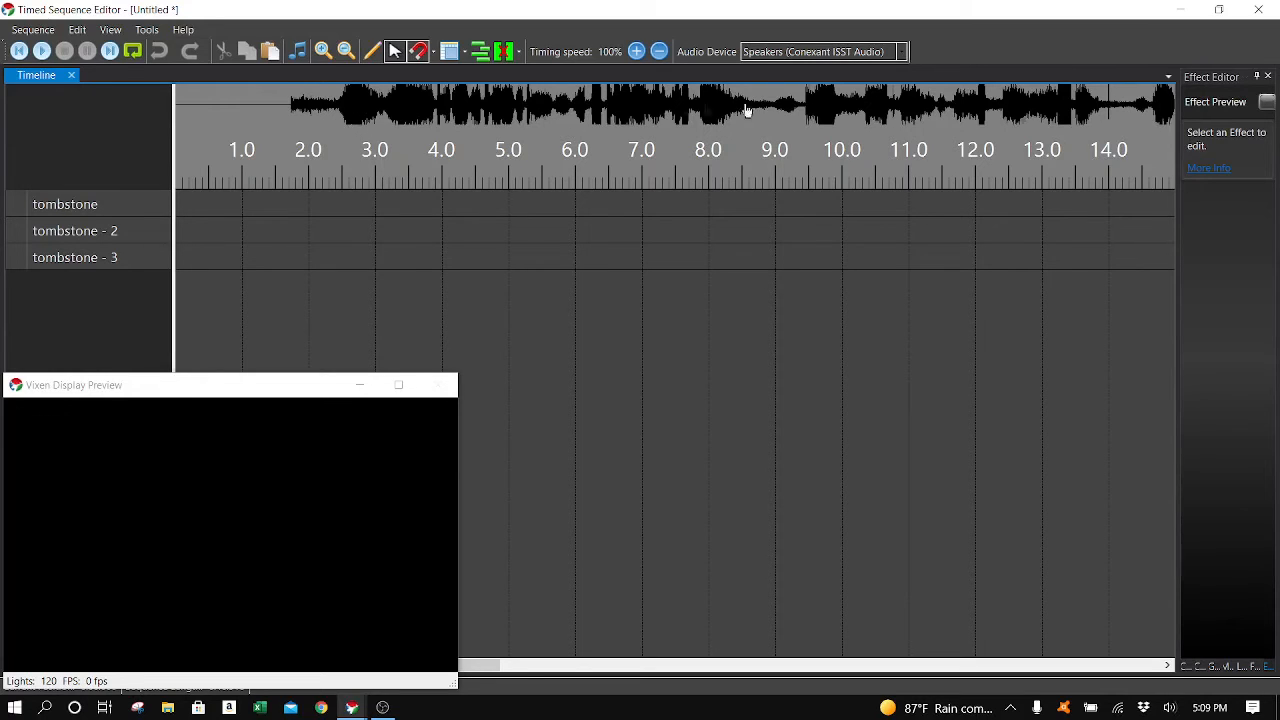
- Add a Set Level effect to the tombstone row at about 2.4 seconds and shorten it to about 0.8 seconds
click(352, 204)
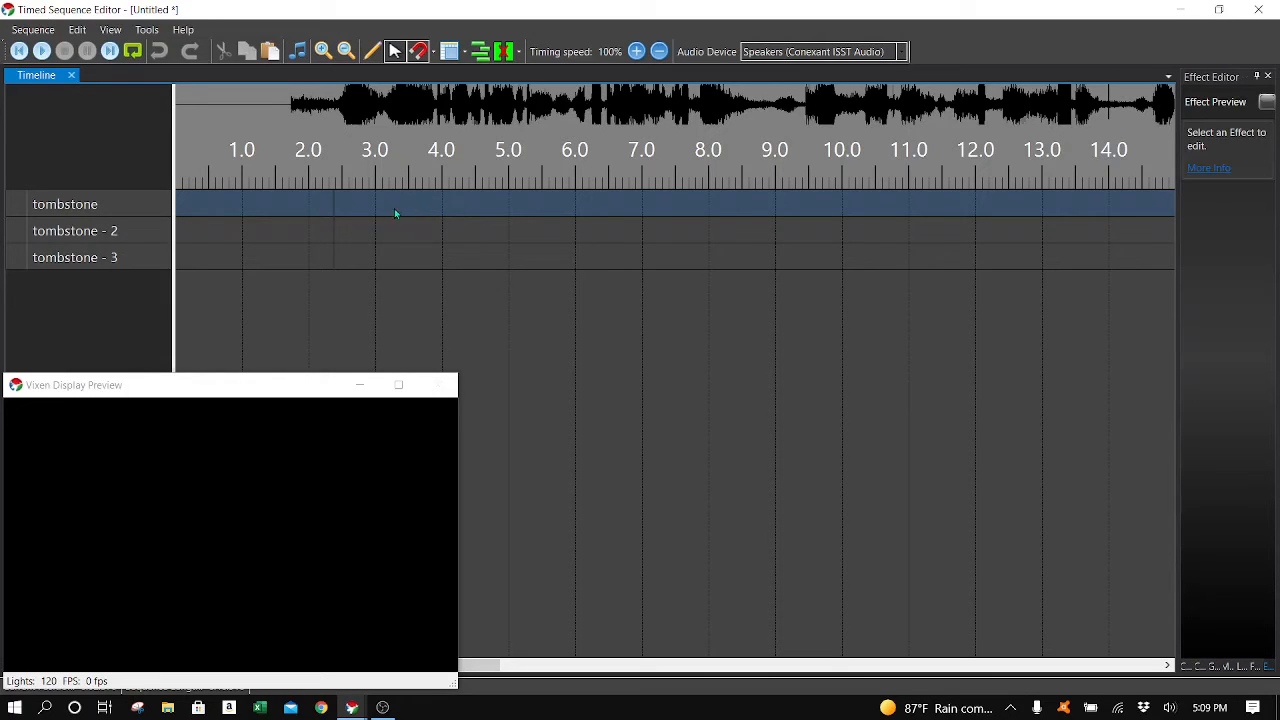
right_click(335, 204)
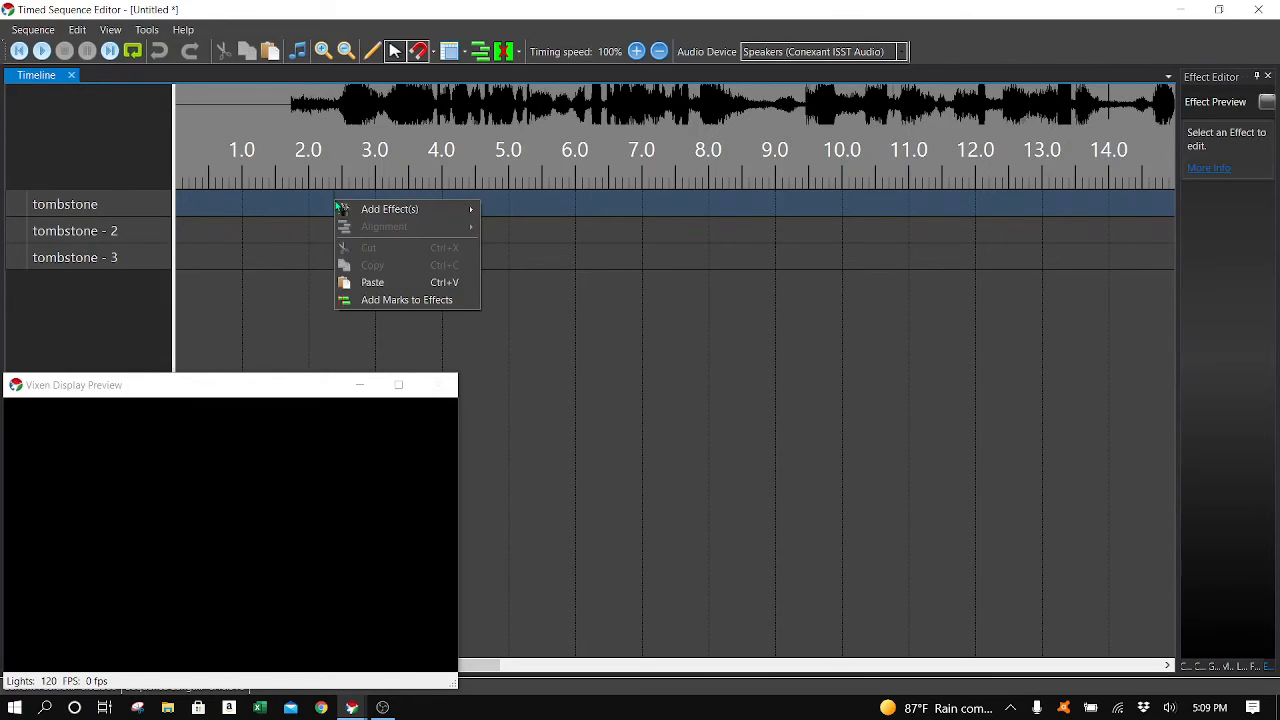
mouse_move(397, 212)
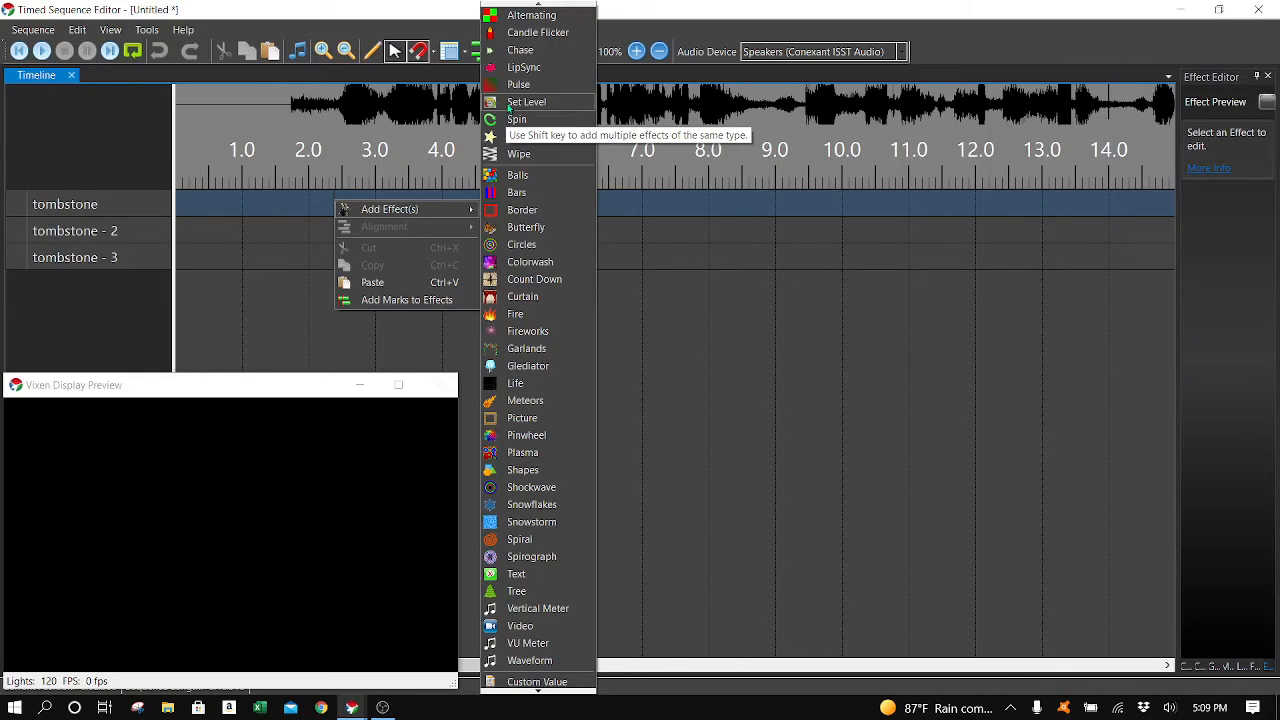
click(509, 104)
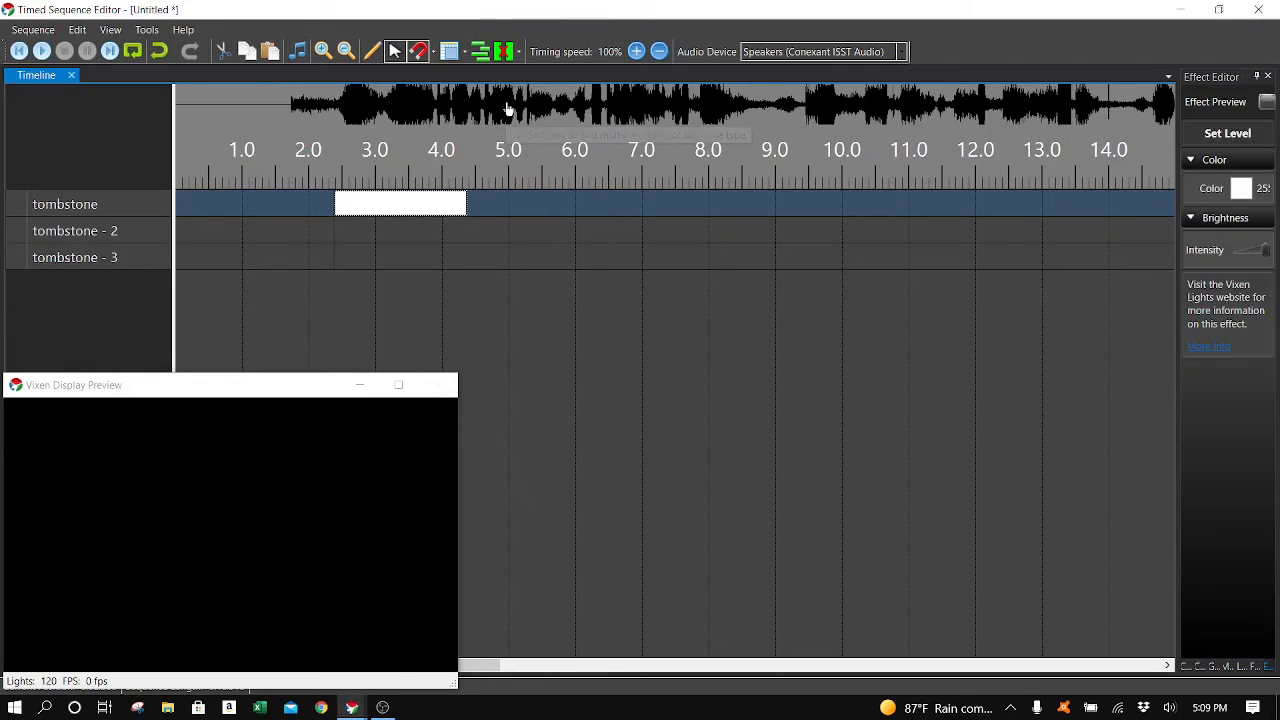
drag(463, 200, 386, 210)
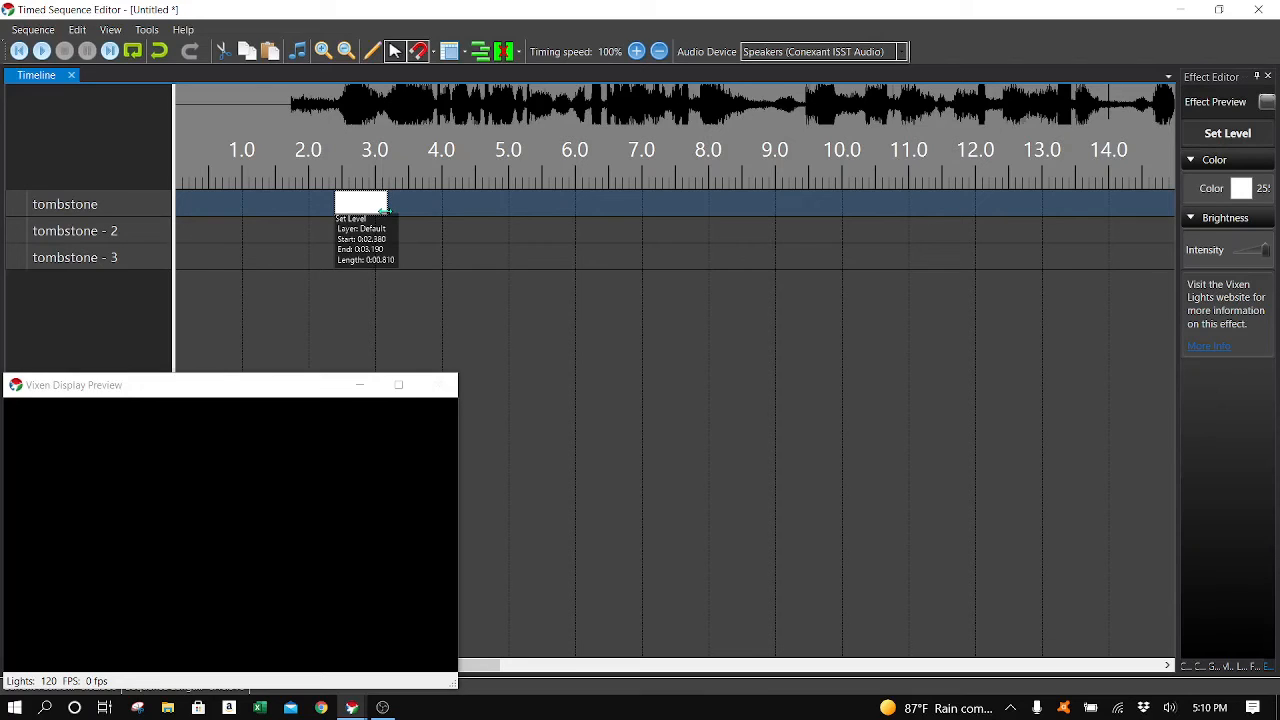
- Copy the Set Level effect to tombstone - 2 at about 3.8 seconds and to tombstone - 3 at about 5.2 seconds
right_click(374, 210)
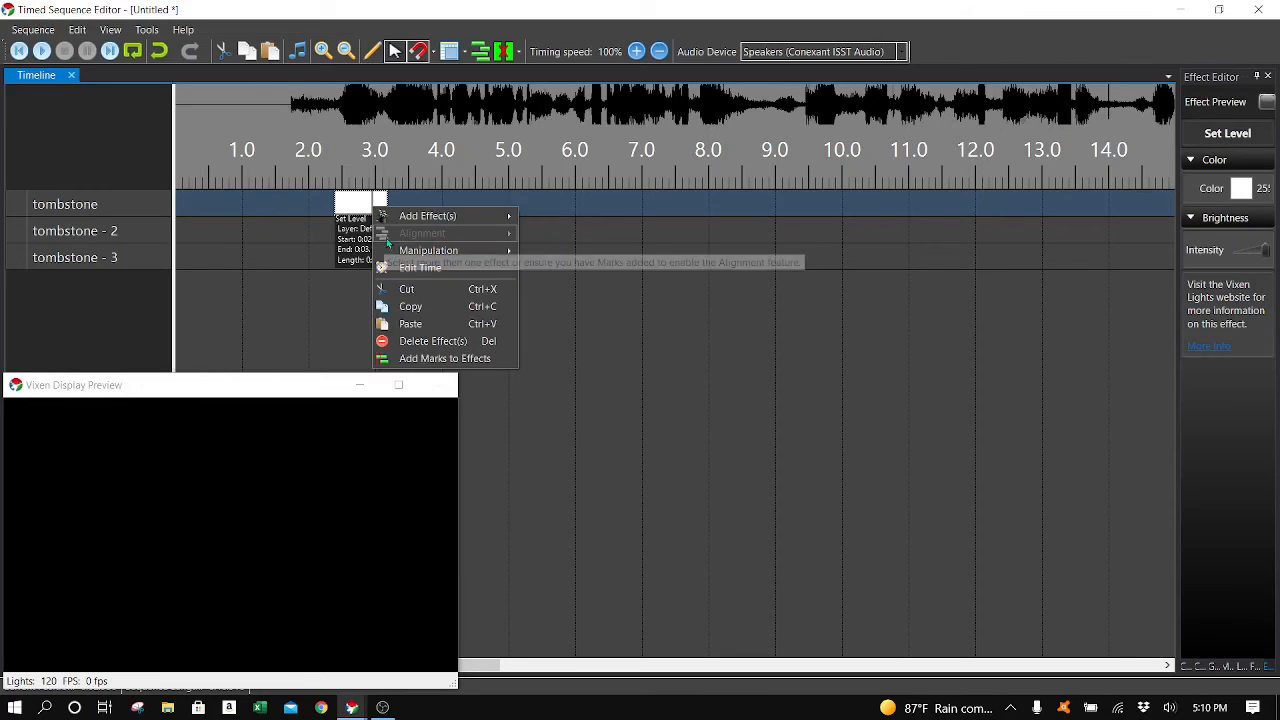
click(410, 306)
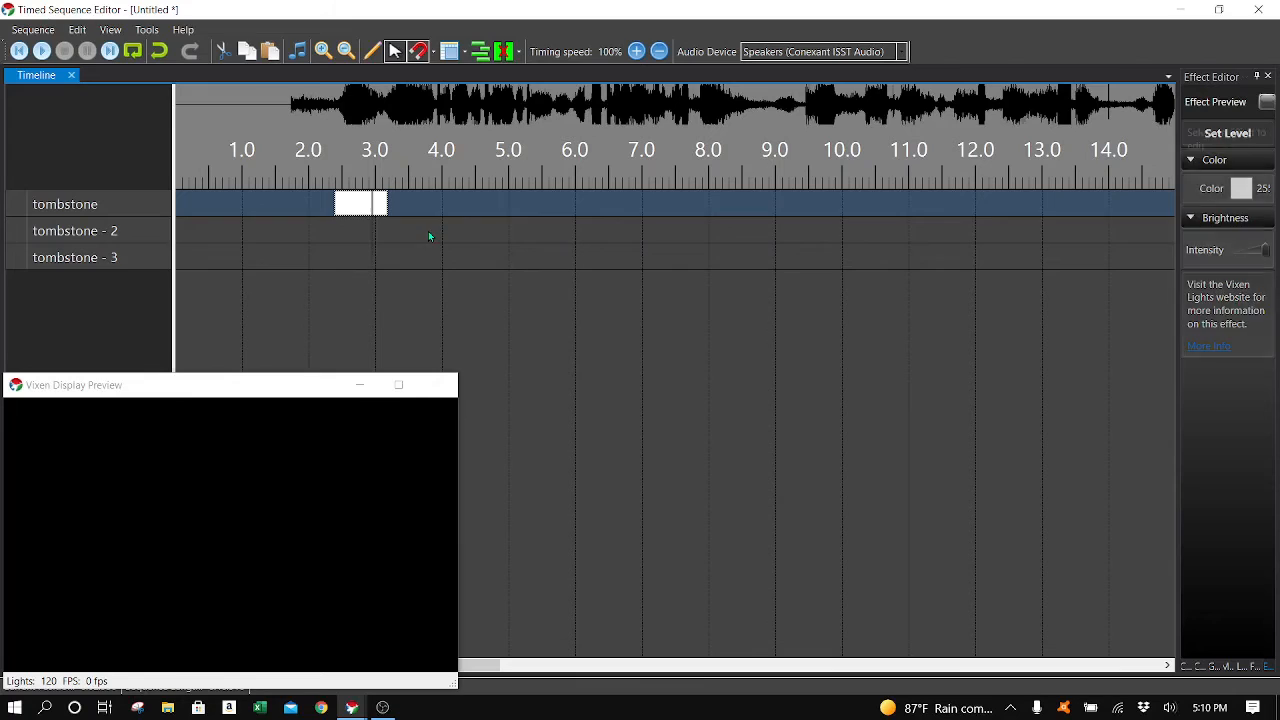
right_click(429, 237)
click(454, 313)
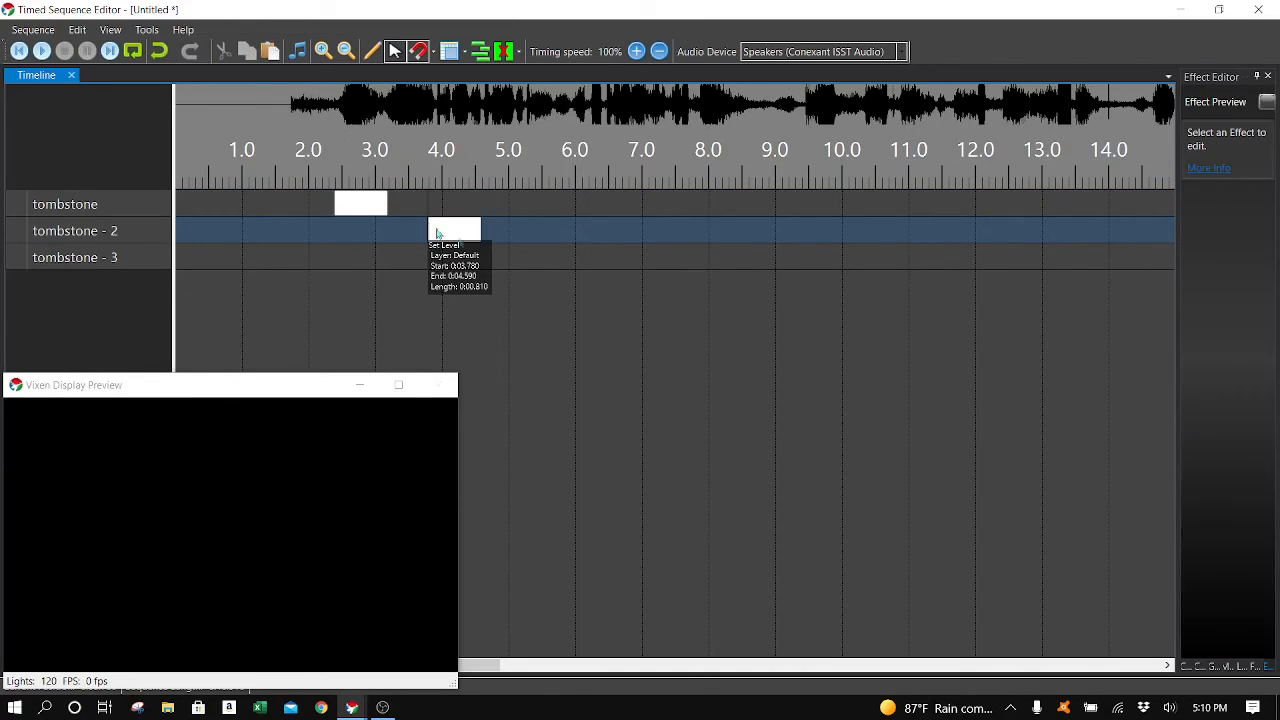
right_click(526, 256)
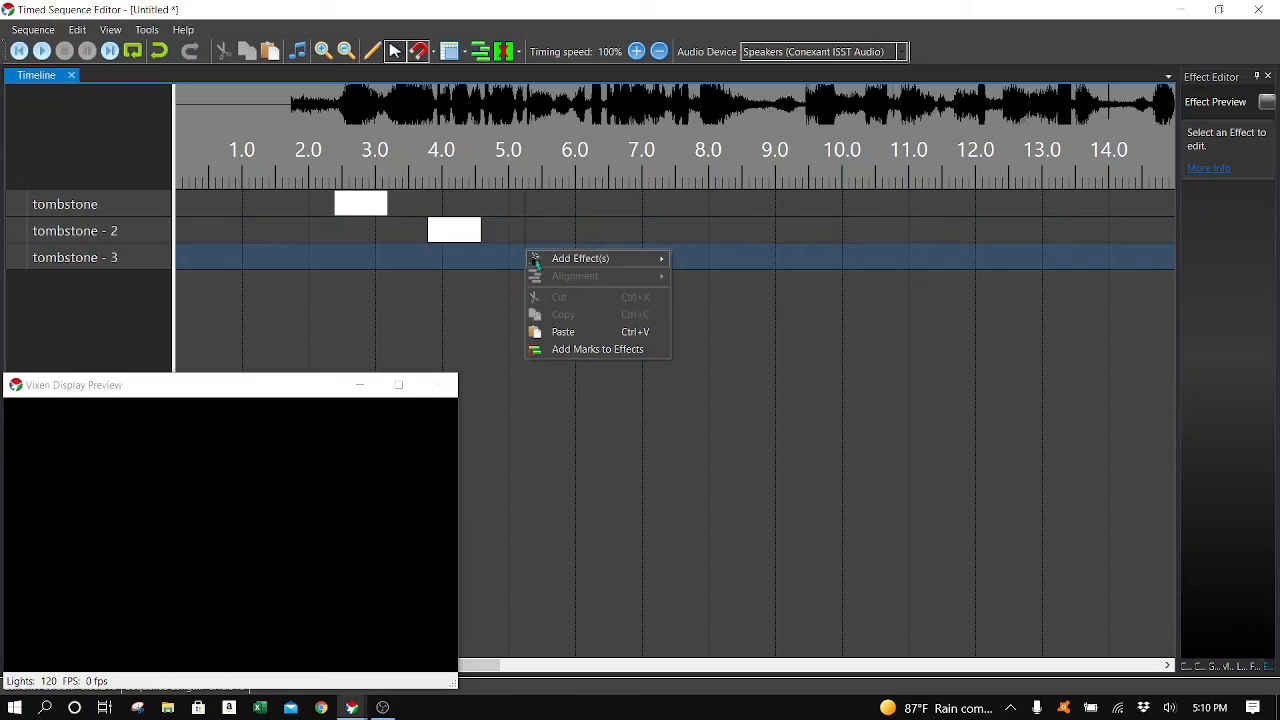
click(545, 332)
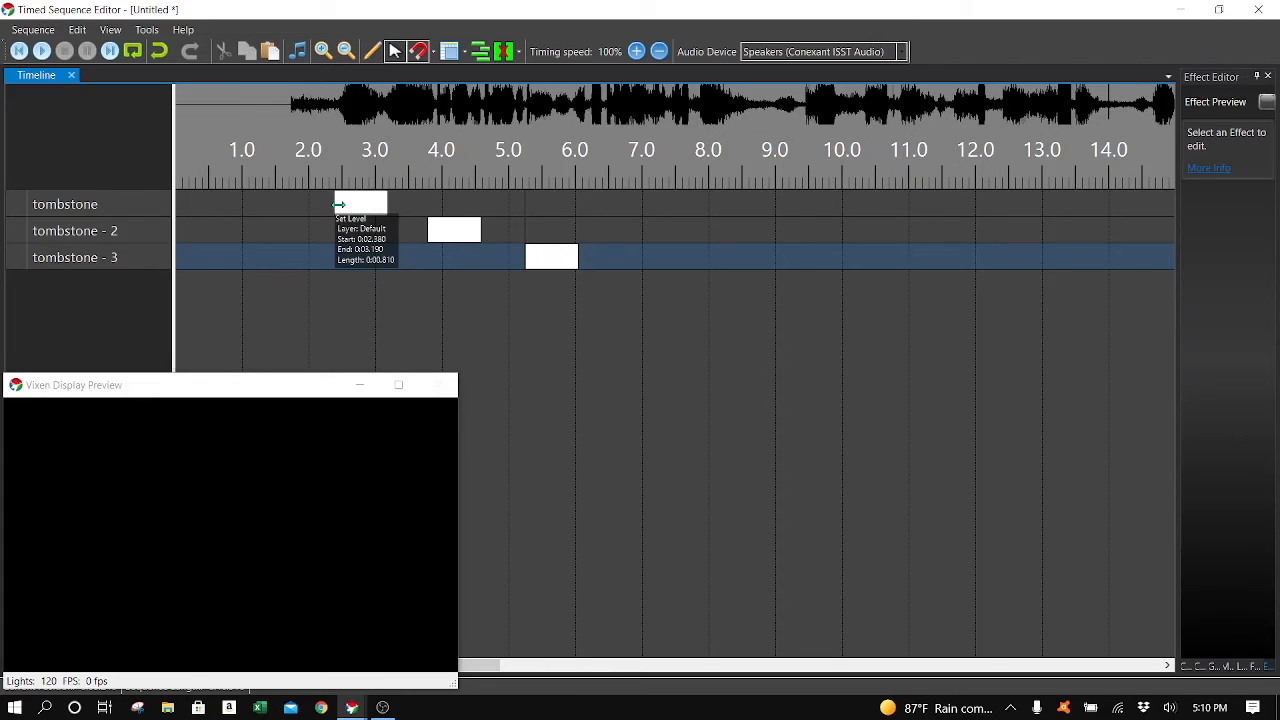
- Select the Set Level effects on all three tombstone rows together and copy them
drag(324, 204, 545, 262)
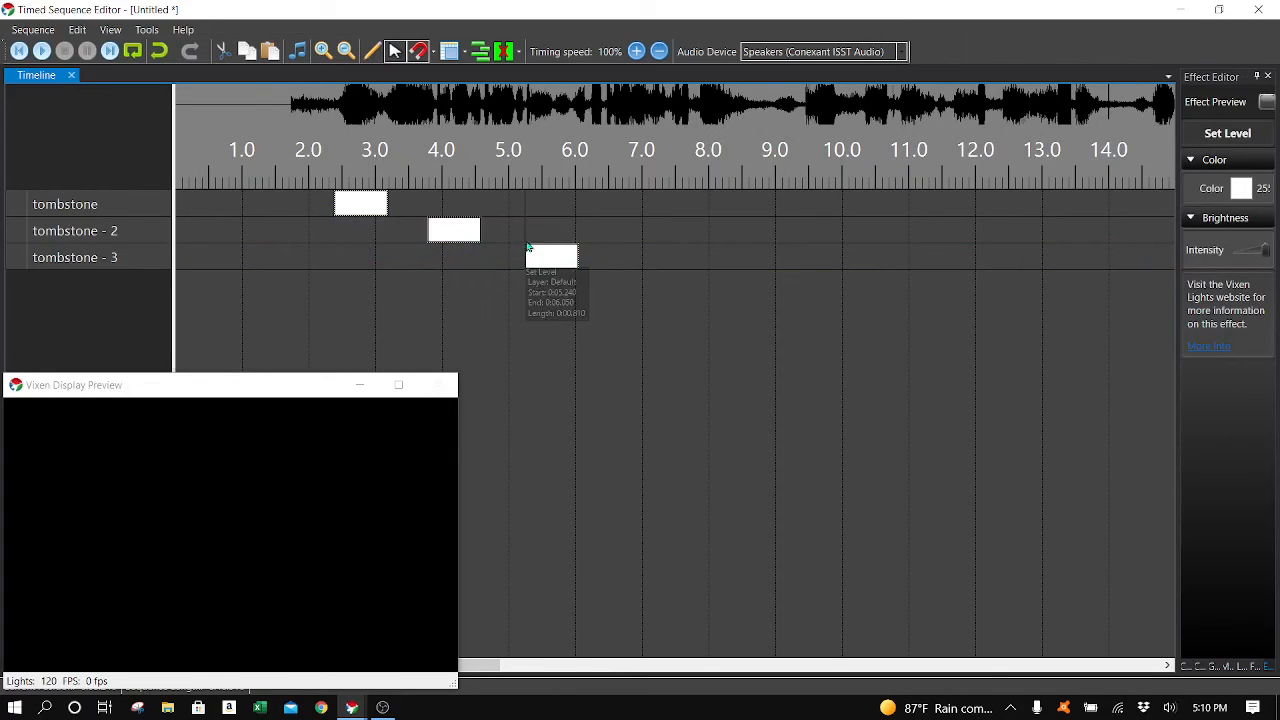
right_click(513, 240)
click(321, 200)
drag(321, 200, 563, 263)
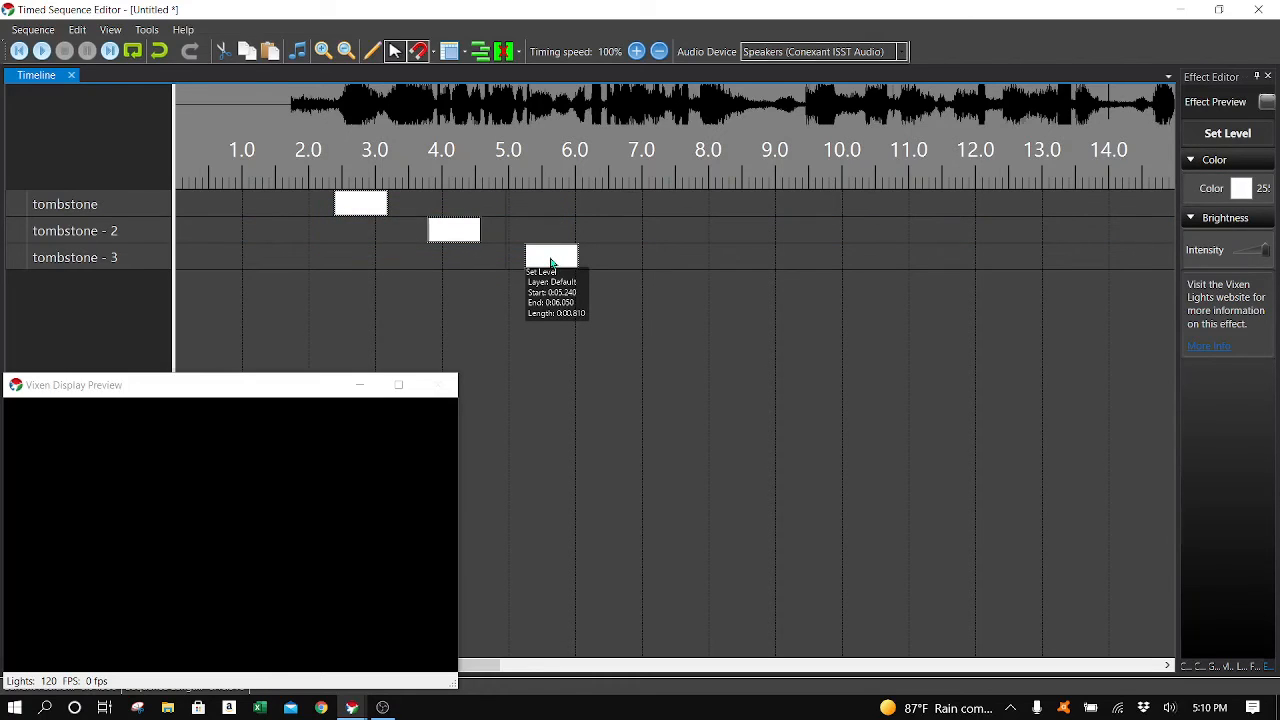
right_click(551, 259)
click(586, 357)
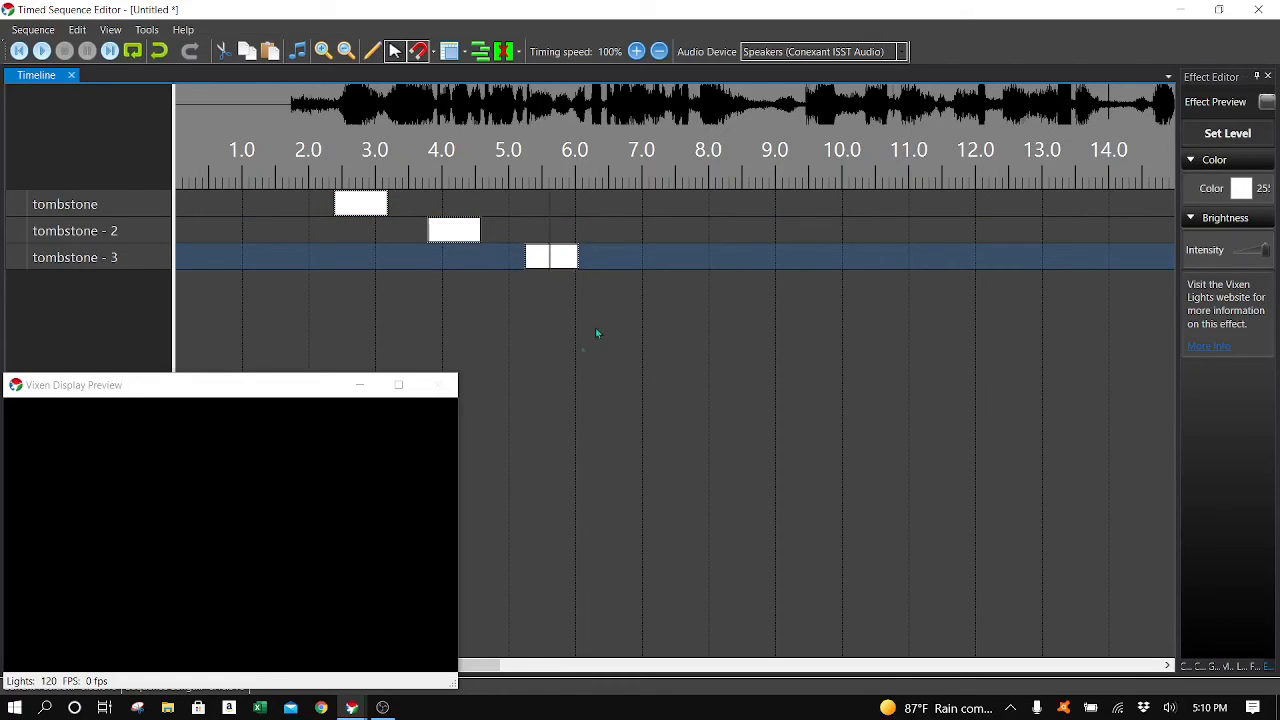
- Paste the copied three-effect pattern from the tombstone row at about 6.5, 9.3 and 5.4 seconds
click(614, 206)
right_click(614, 206)
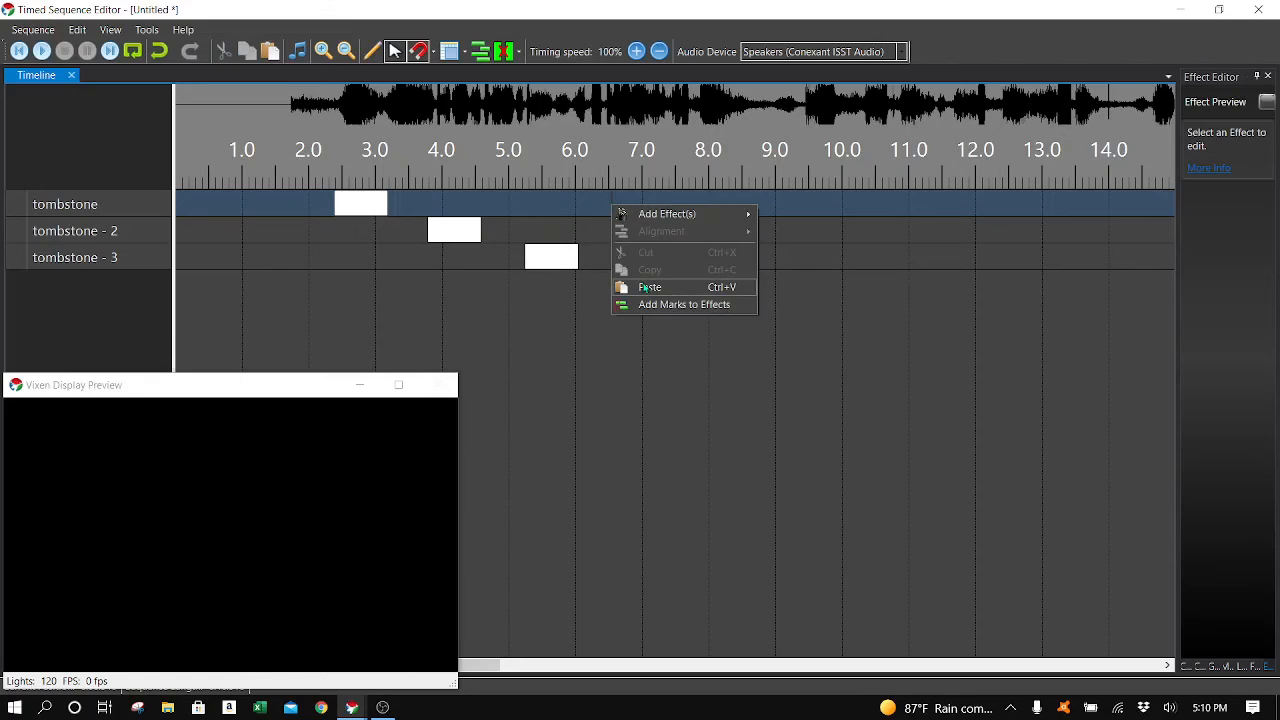
click(648, 287)
right_click(794, 208)
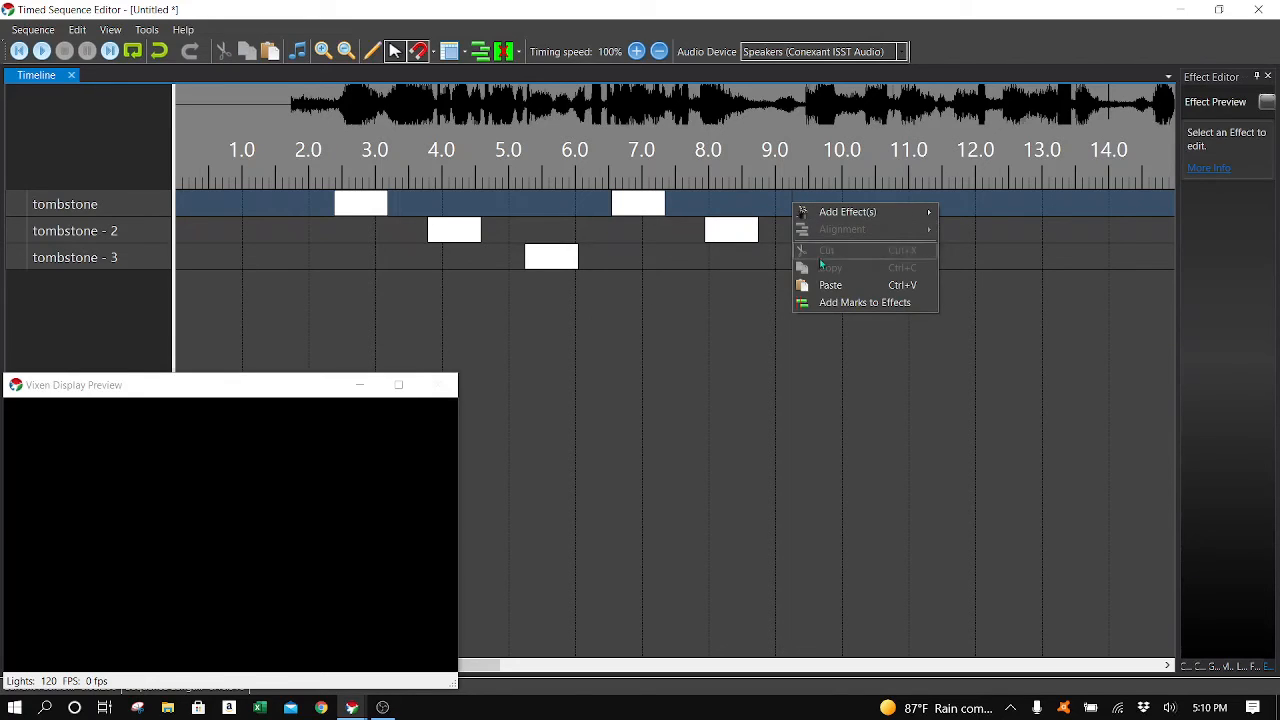
click(820, 288)
right_click(539, 206)
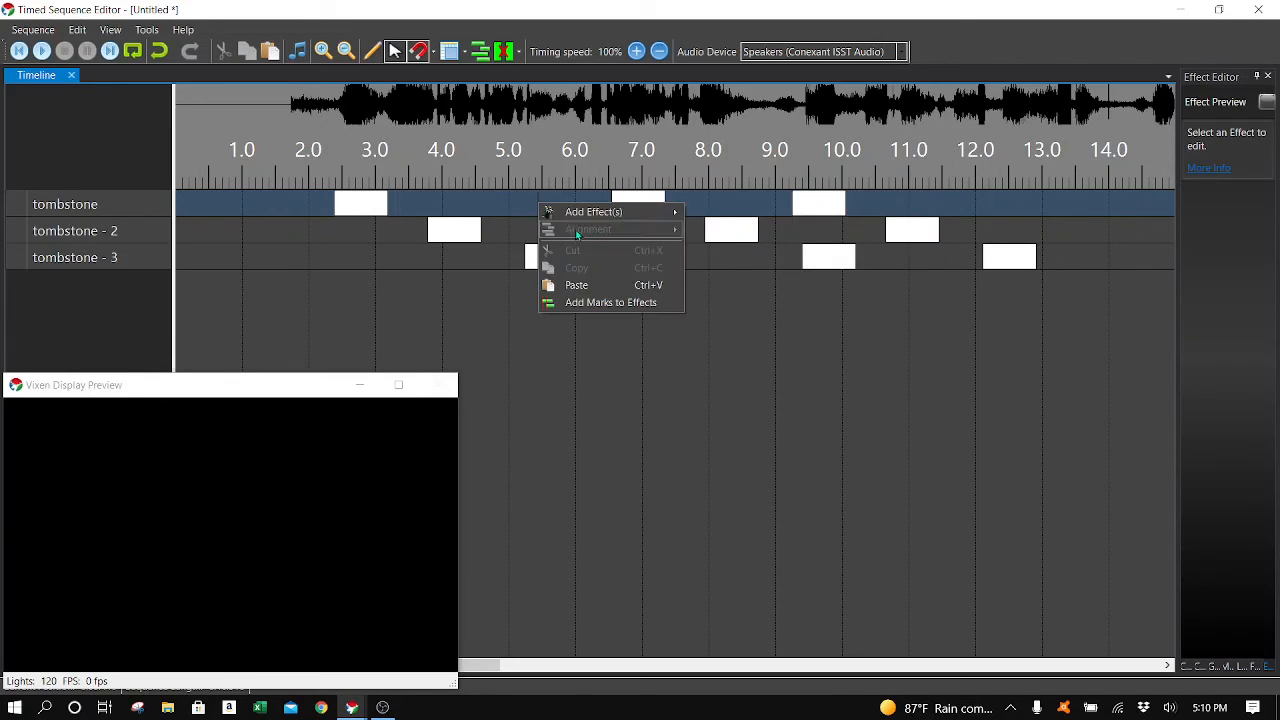
click(591, 283)
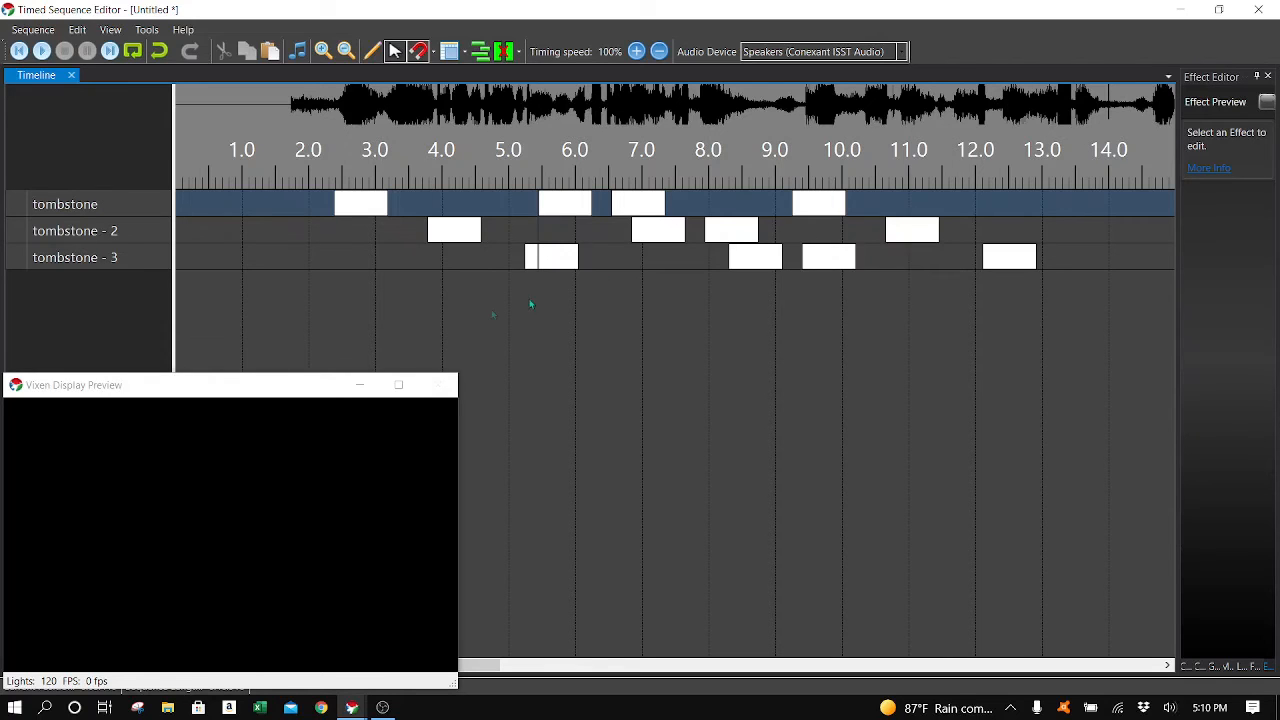
- Move the display preview below the element rows and play the sequence from about 1.65 seconds to watch the stars
drag(280, 390, 309, 335)
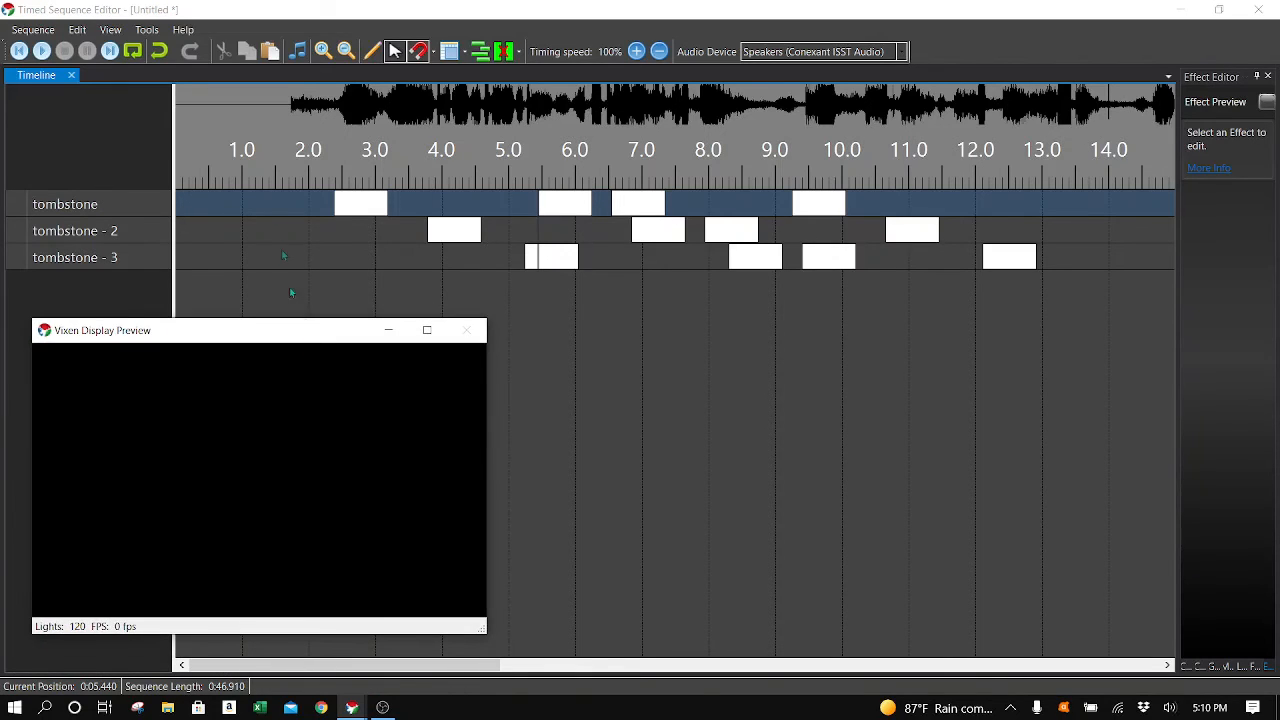
click(284, 198)
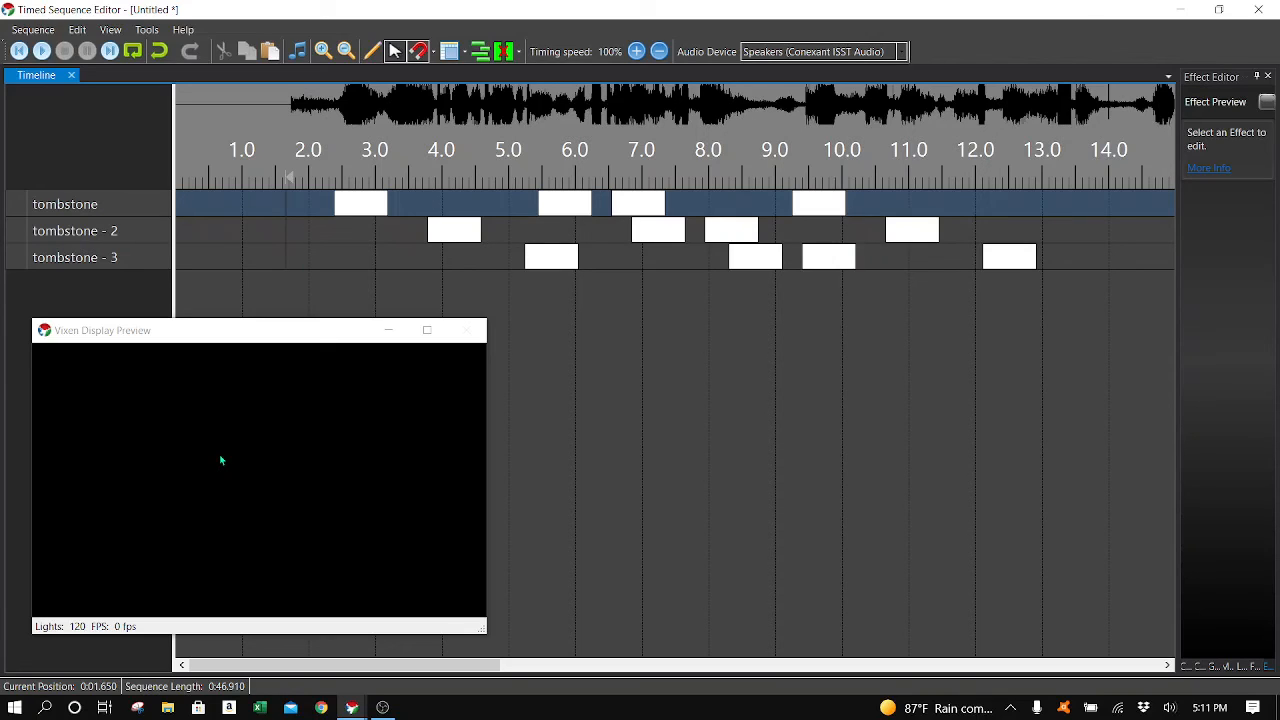
key(space)
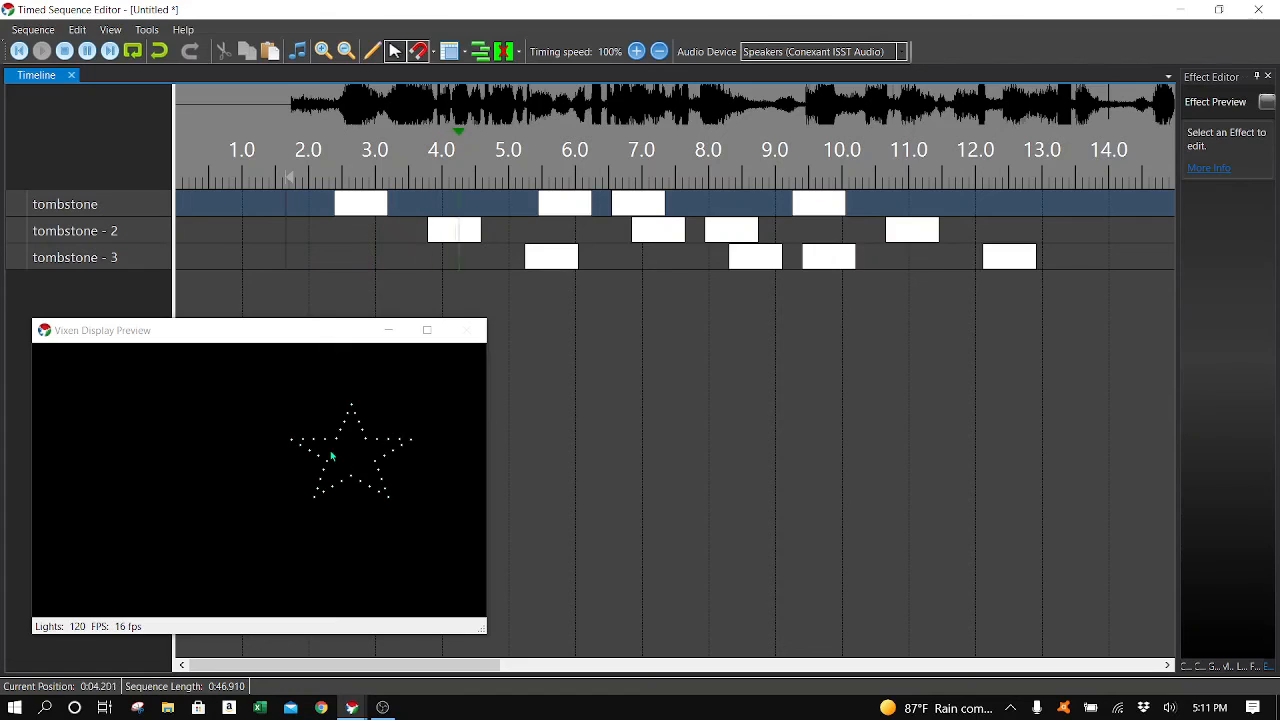
- Widen the display preview to watch the rest of the playback, and minimise it to uncover the timeline
drag(486, 514, 642, 508)
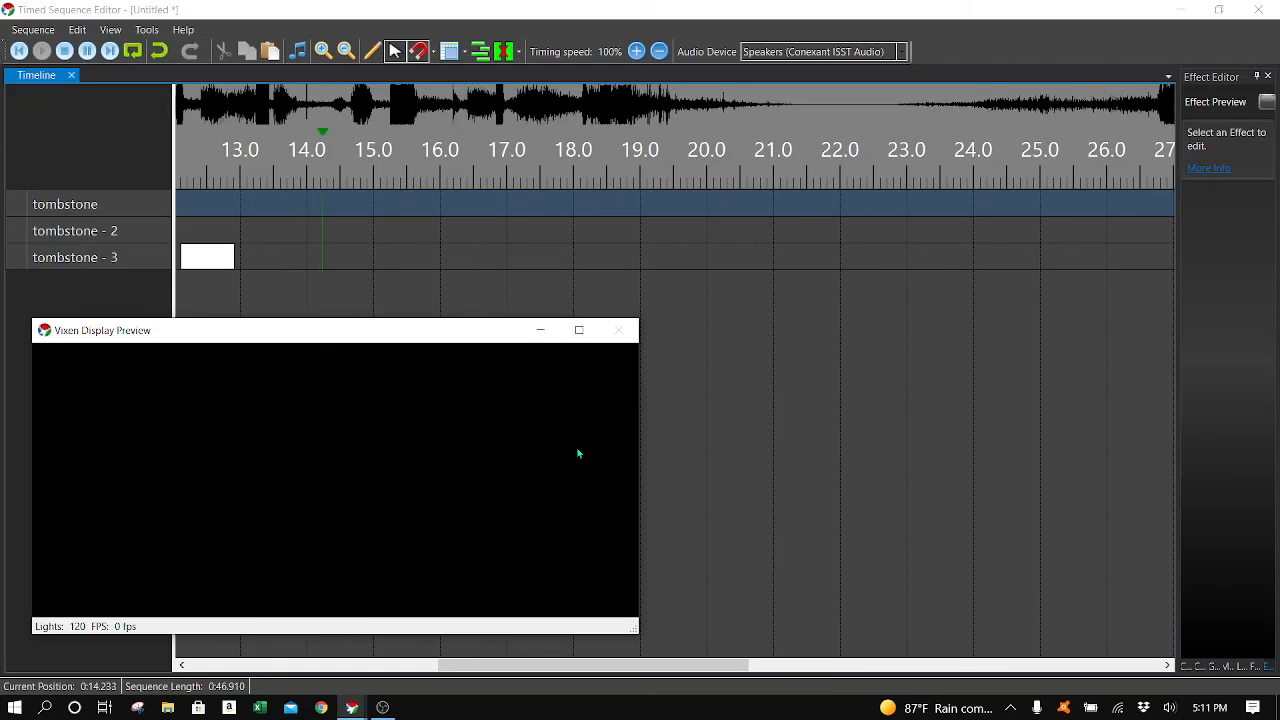
click(501, 190)
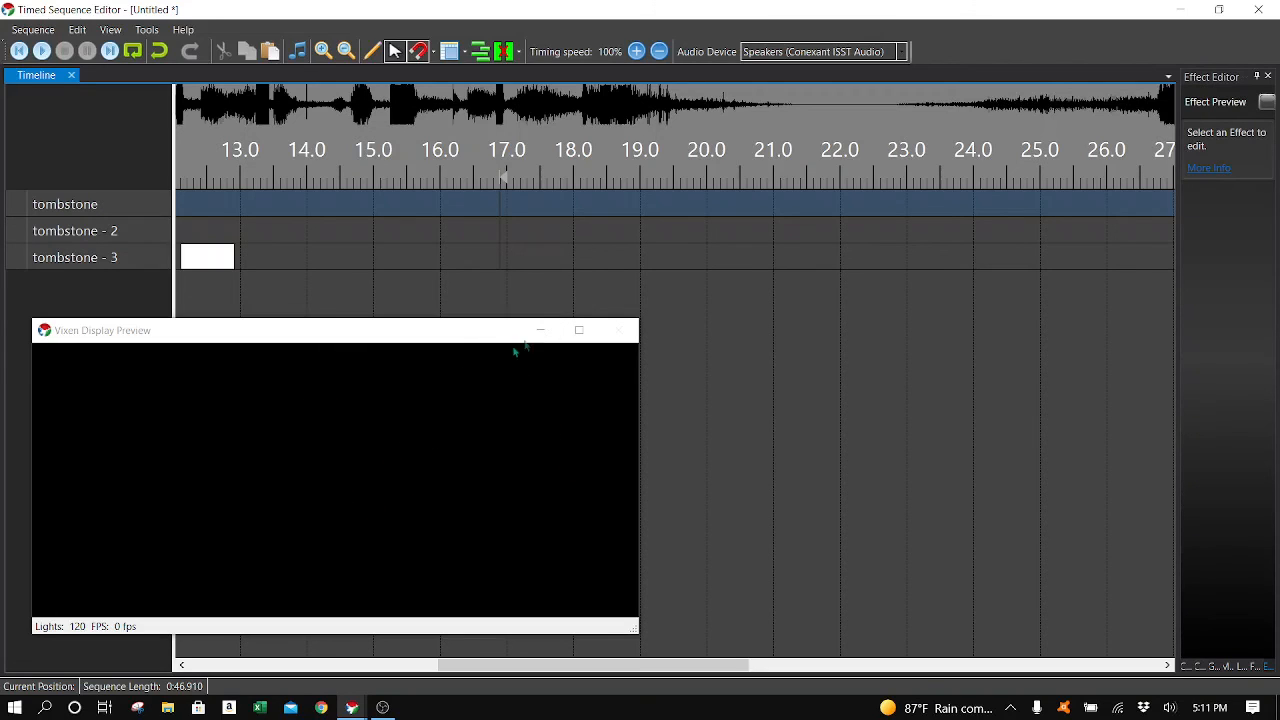
click(541, 331)
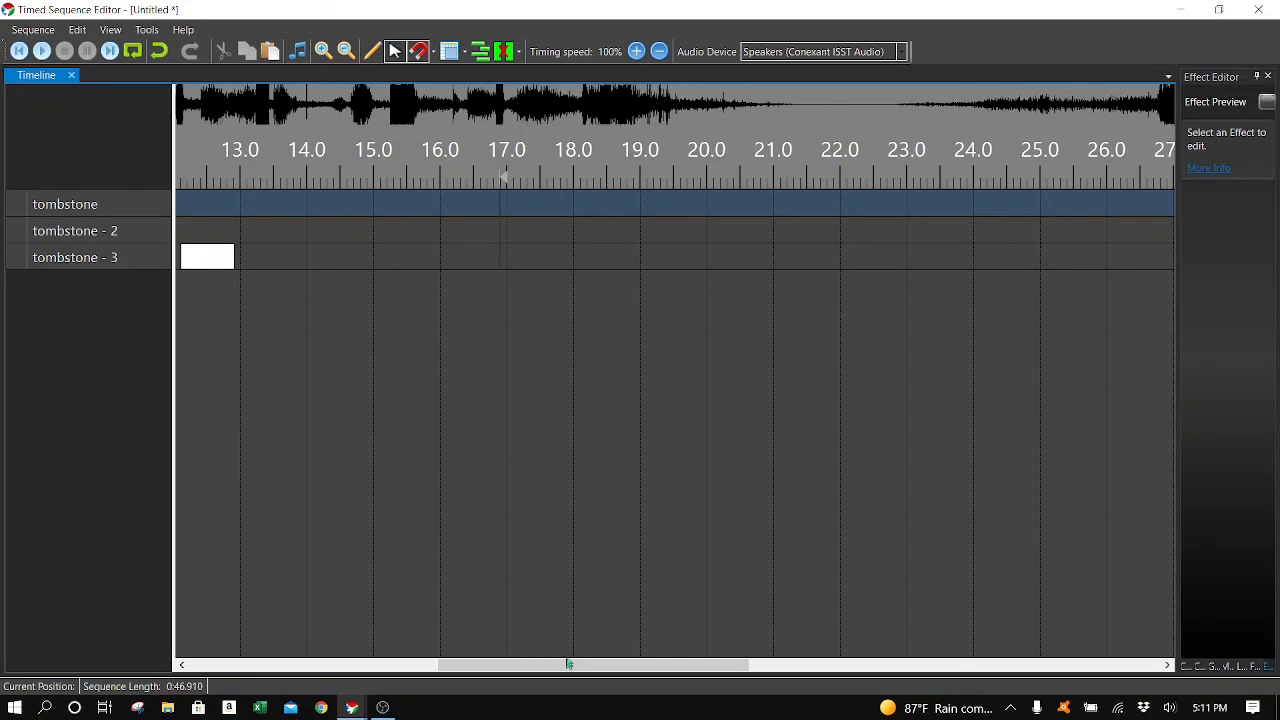
drag(569, 670, 340, 685)
mouse_move(463, 231)
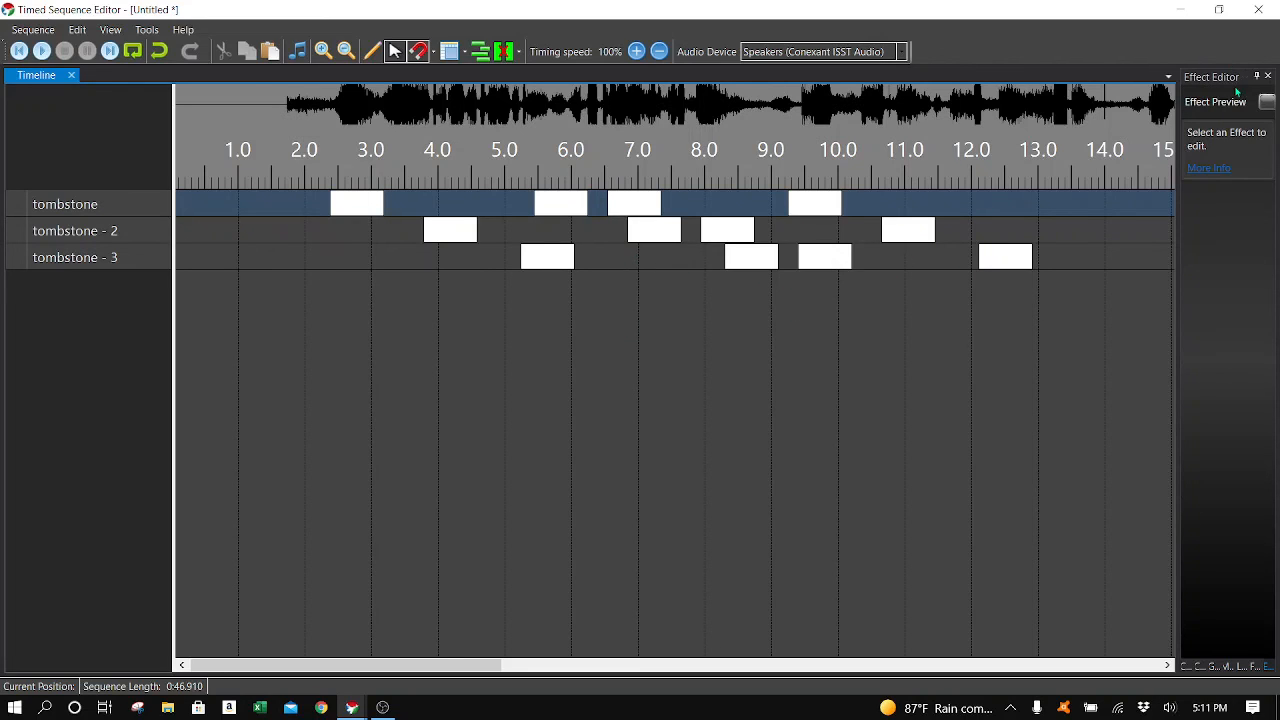
- Close the sequence editor, saving the changes as youtube video setup.tim in the Sequence folder and replacing the existing file
click(1258, 10)
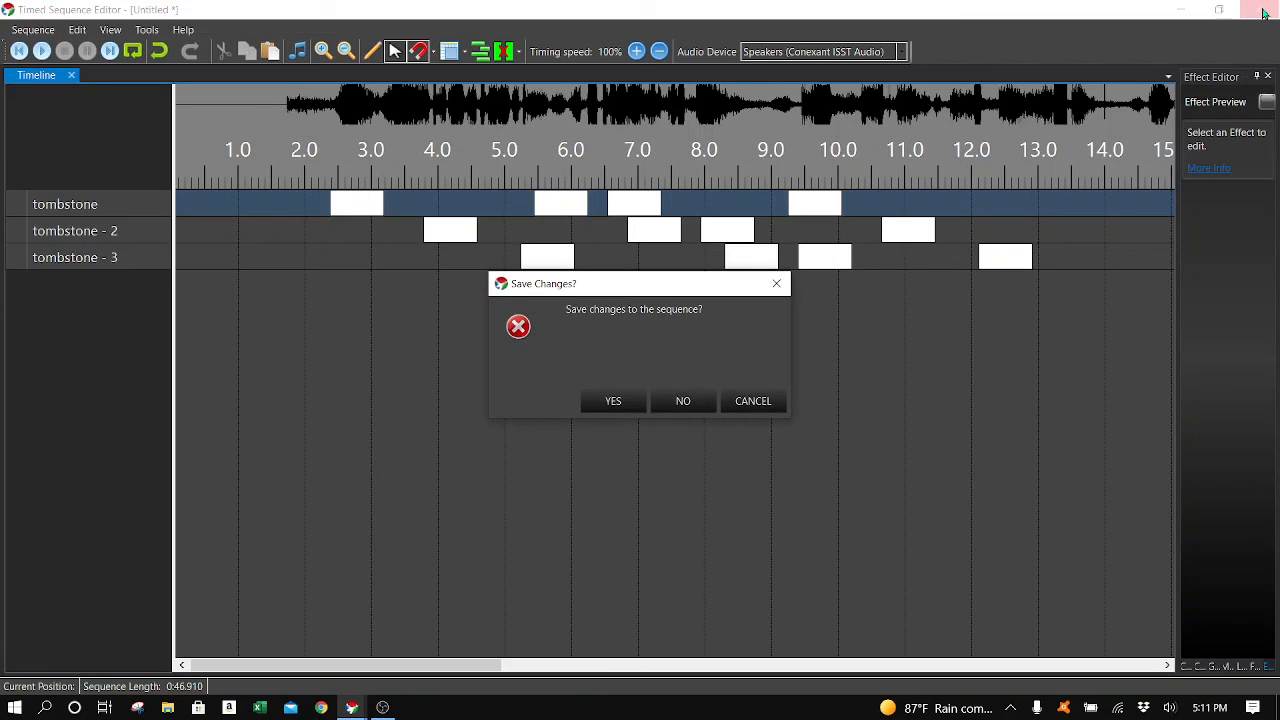
click(616, 402)
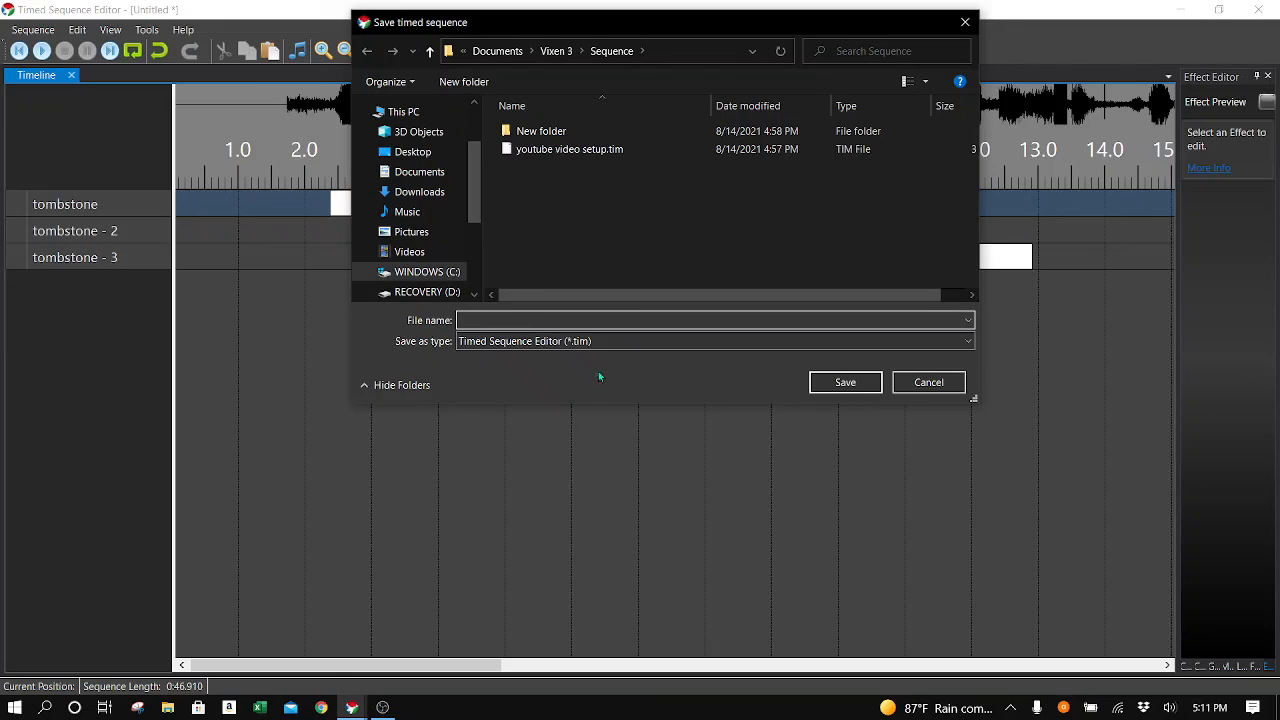
click(550, 150)
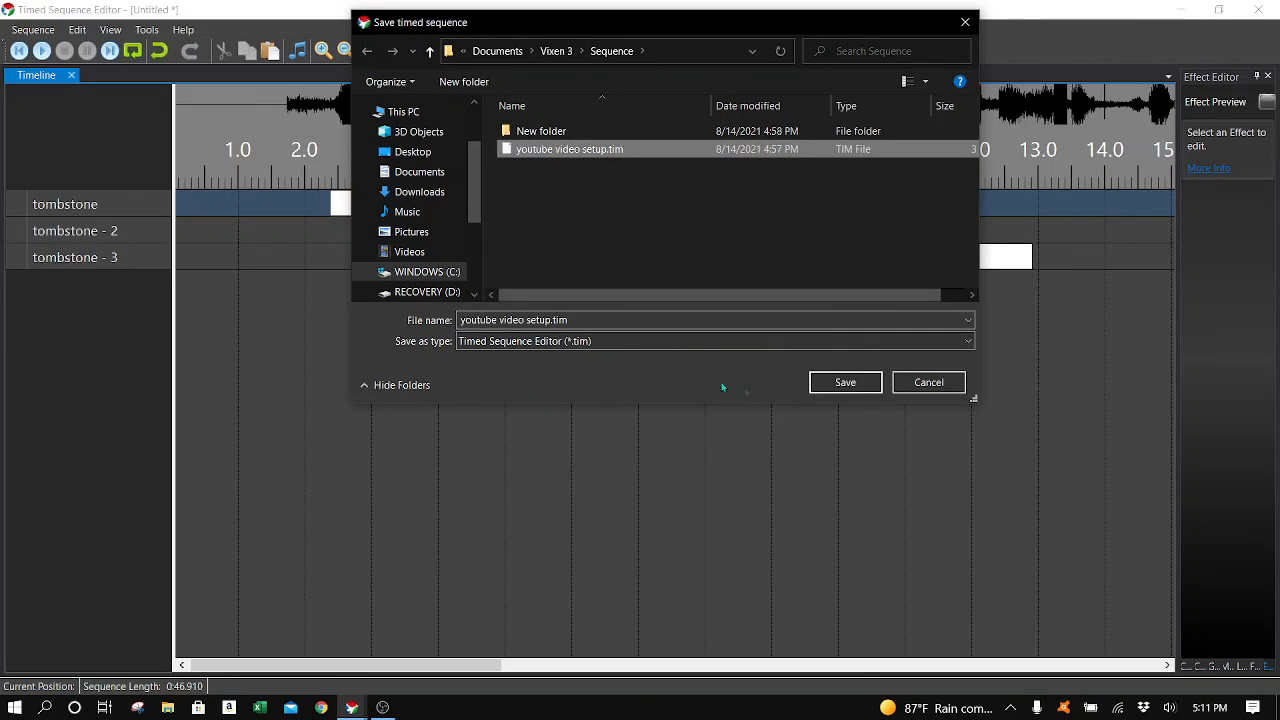
click(845, 382)
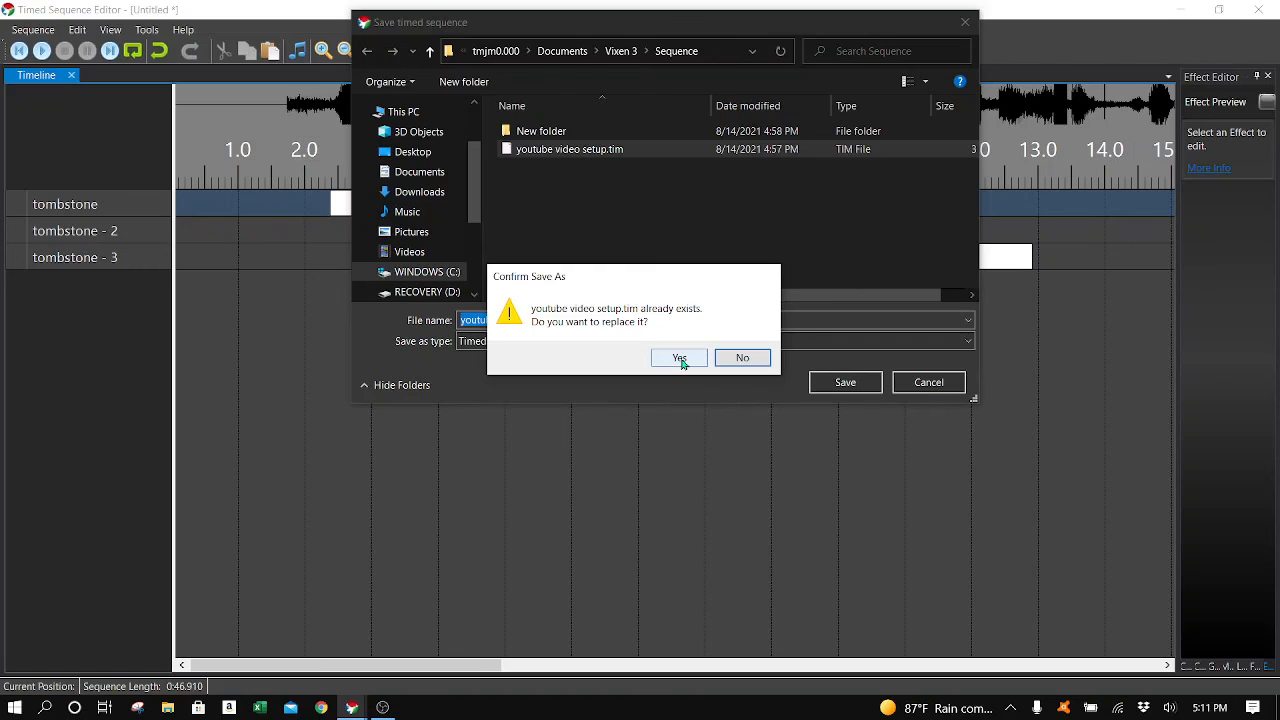
click(683, 360)
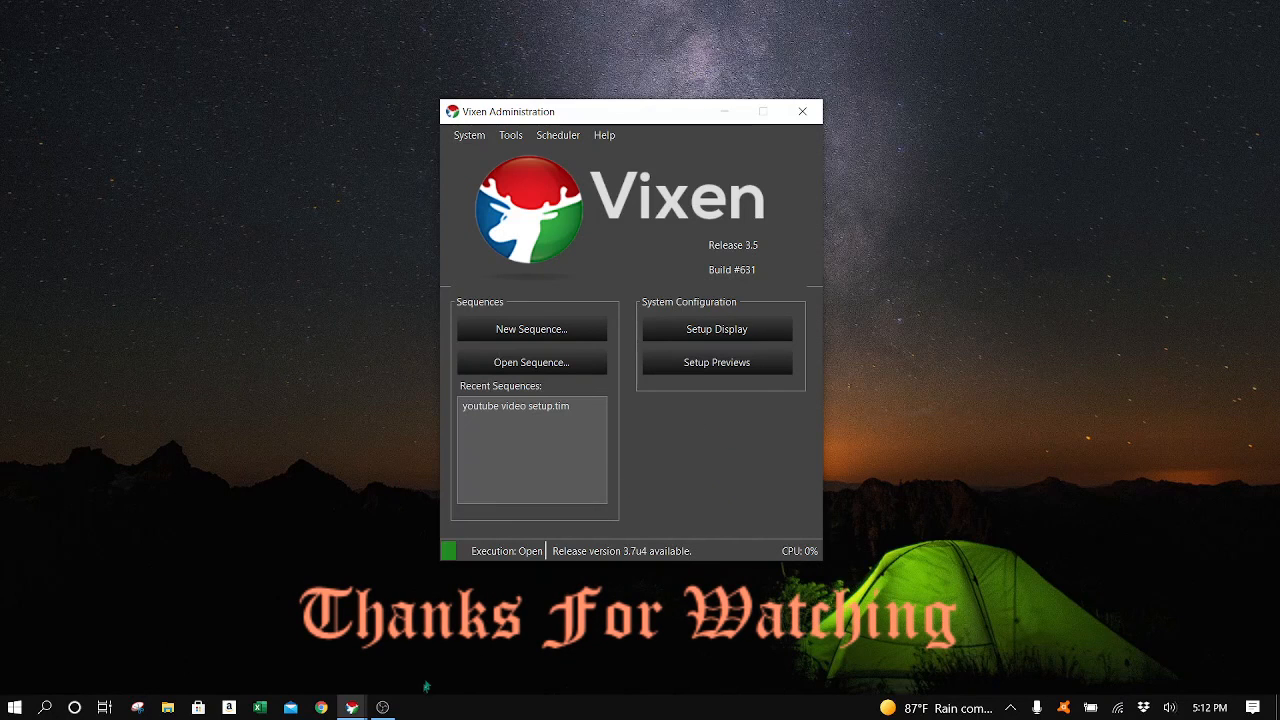
click(383, 710)
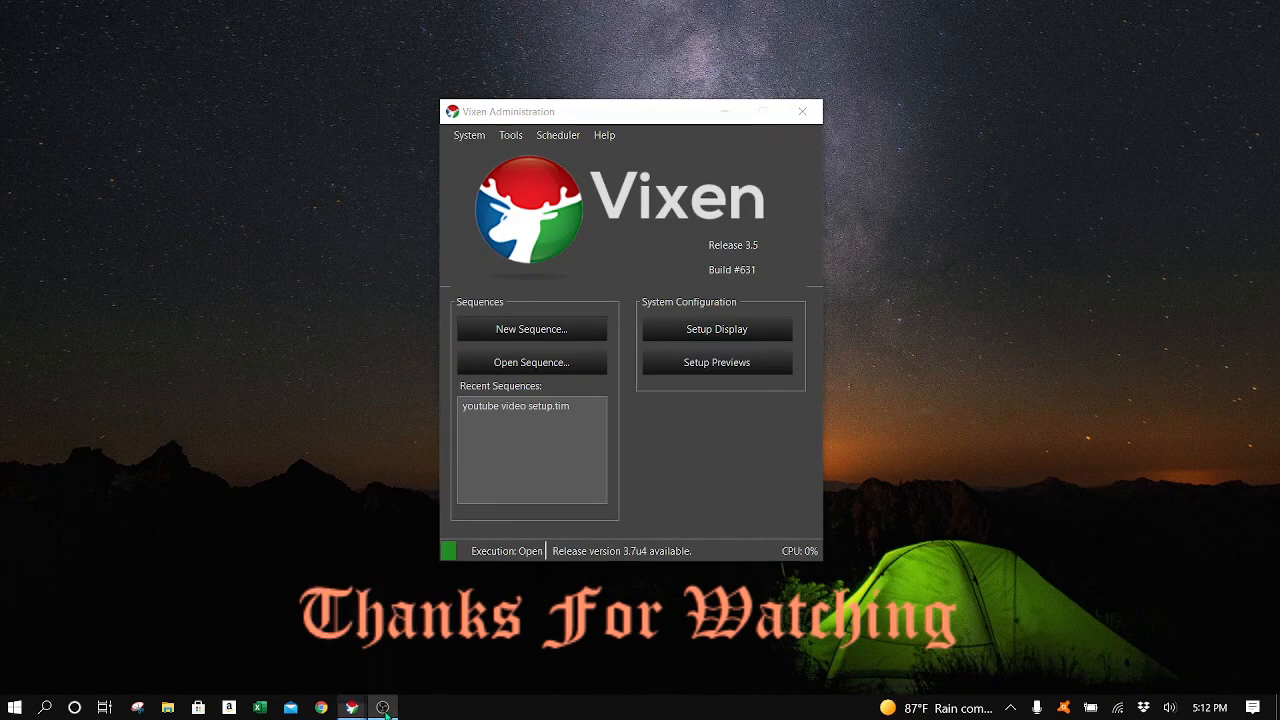